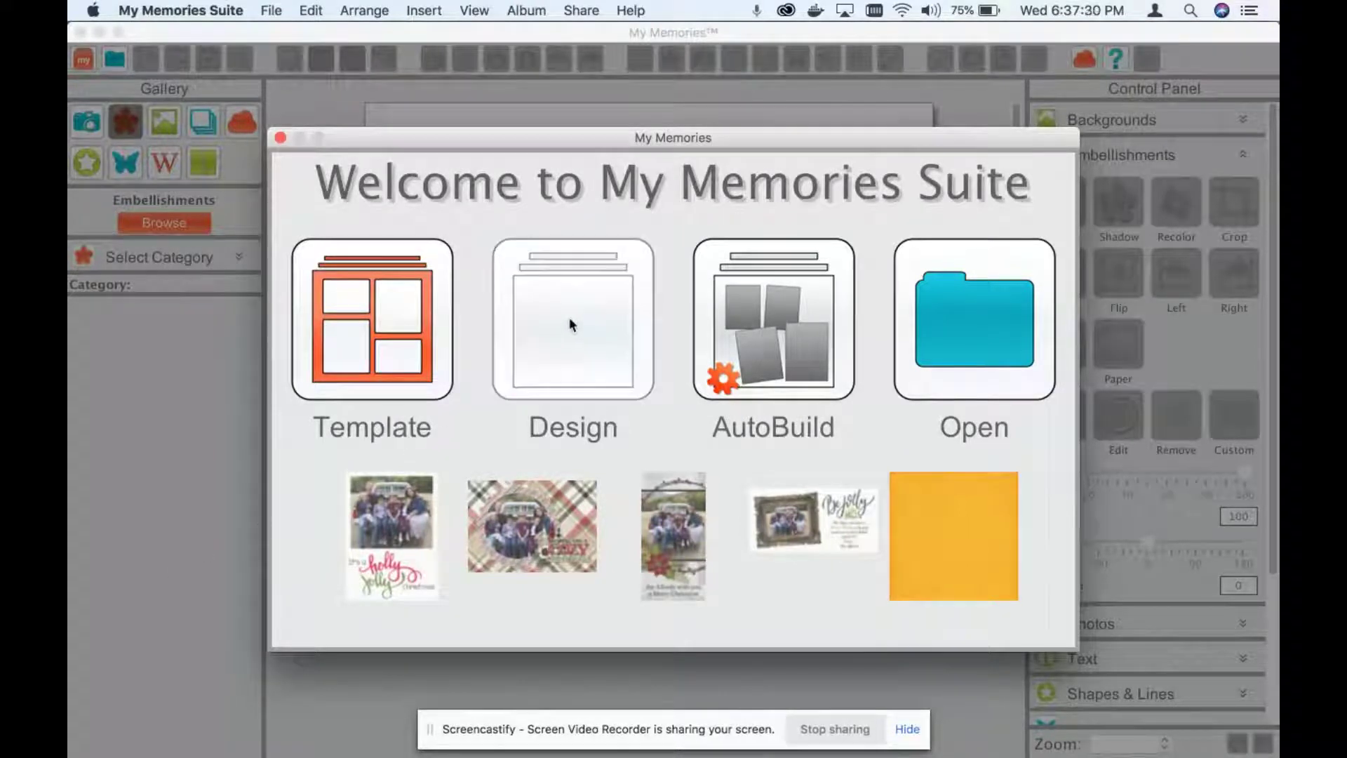
- Create a blank two-page 5" x 7" portrait postcard album from Design's Cards options
left_click(580, 338)
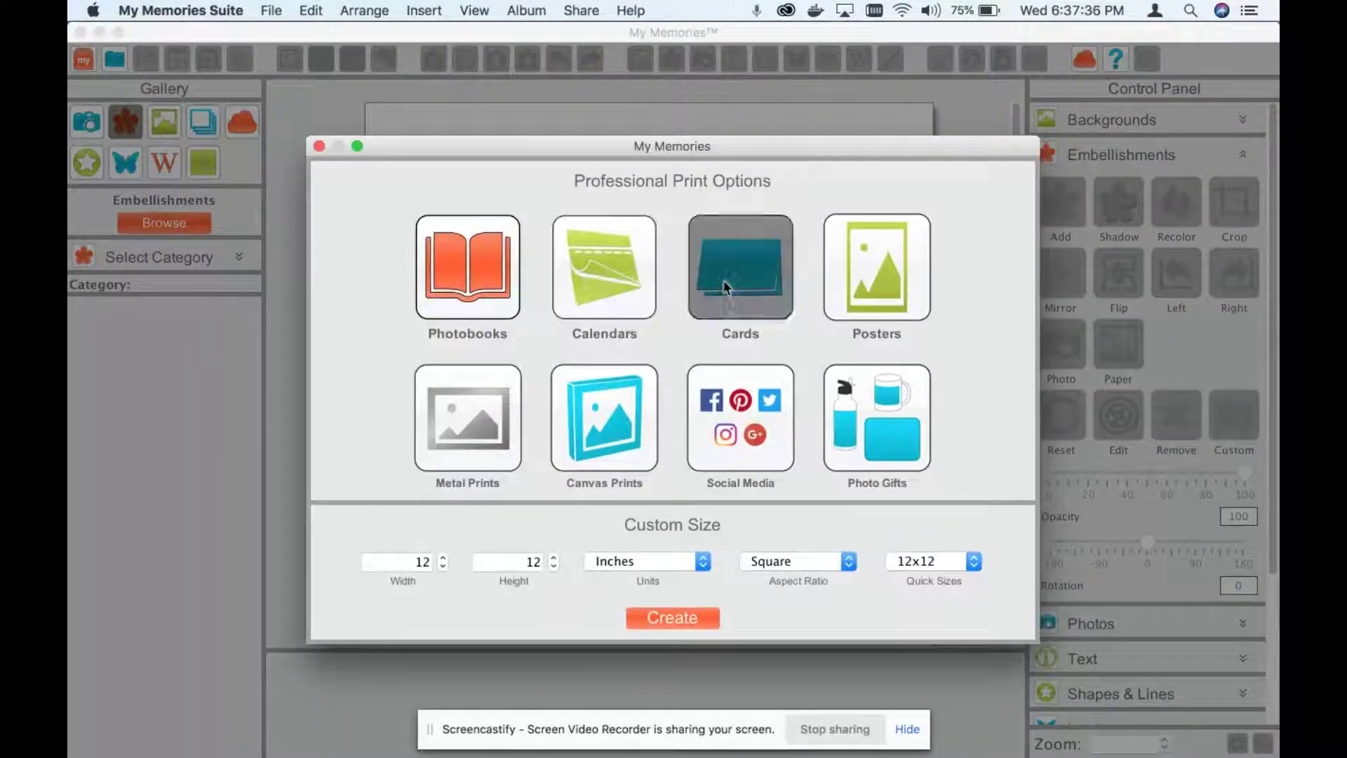
left_click(723, 280)
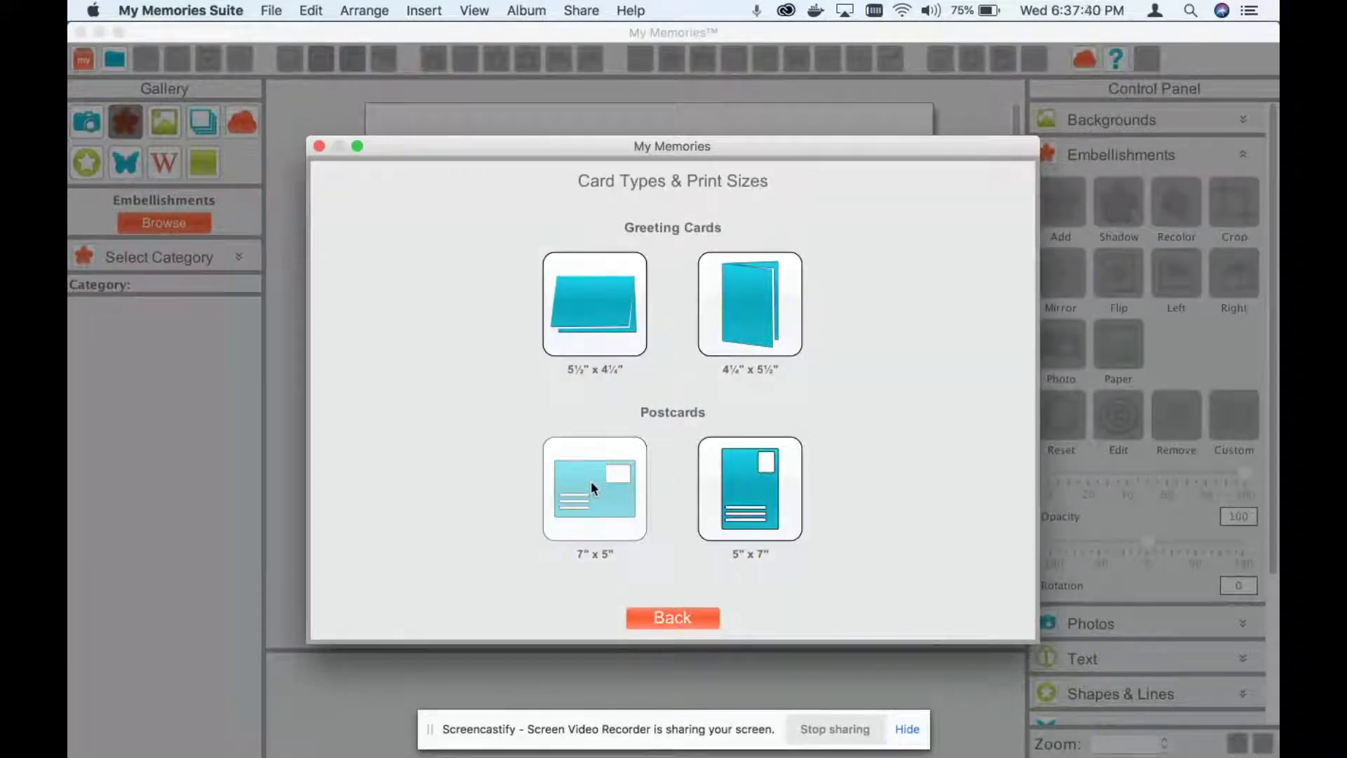
left_click(763, 490)
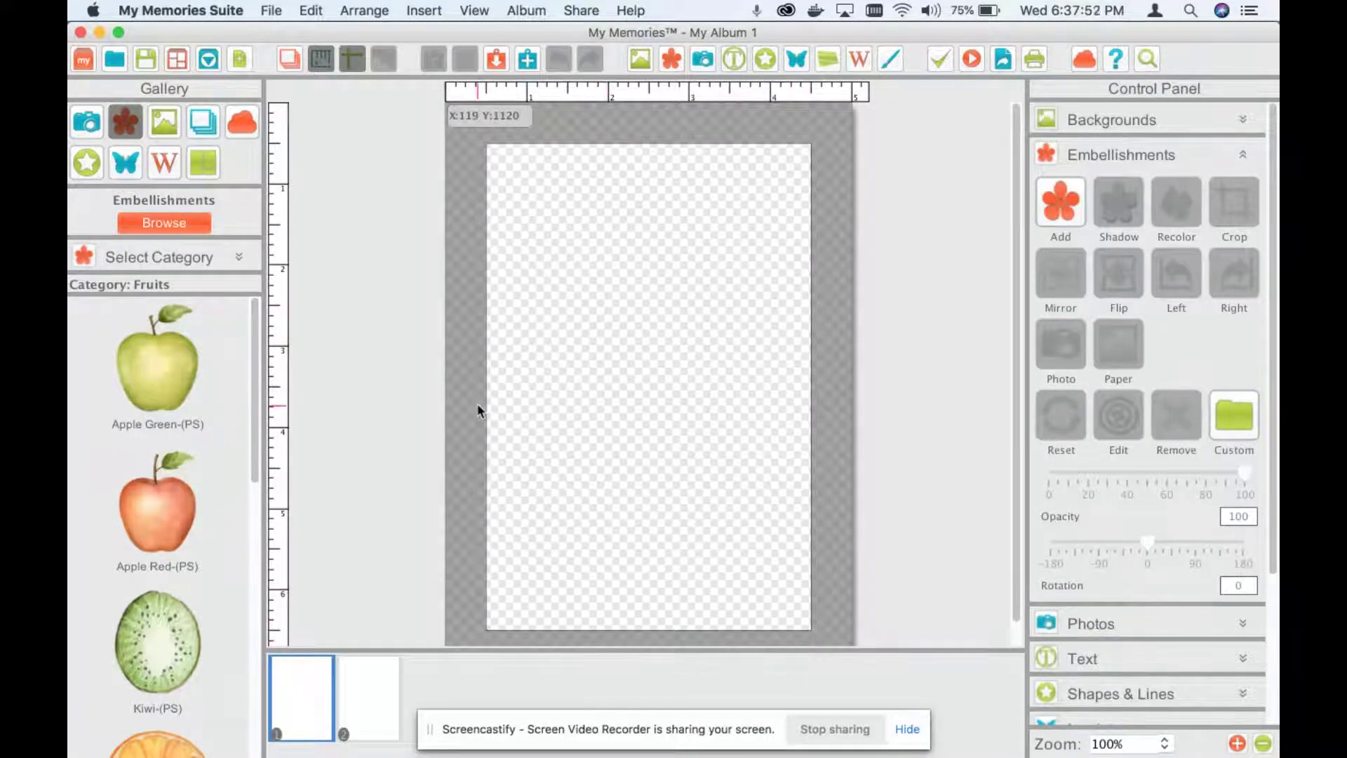
- Zoom the blank page out and expand the Backgrounds section of the Control Panel
left_click(1262, 743)
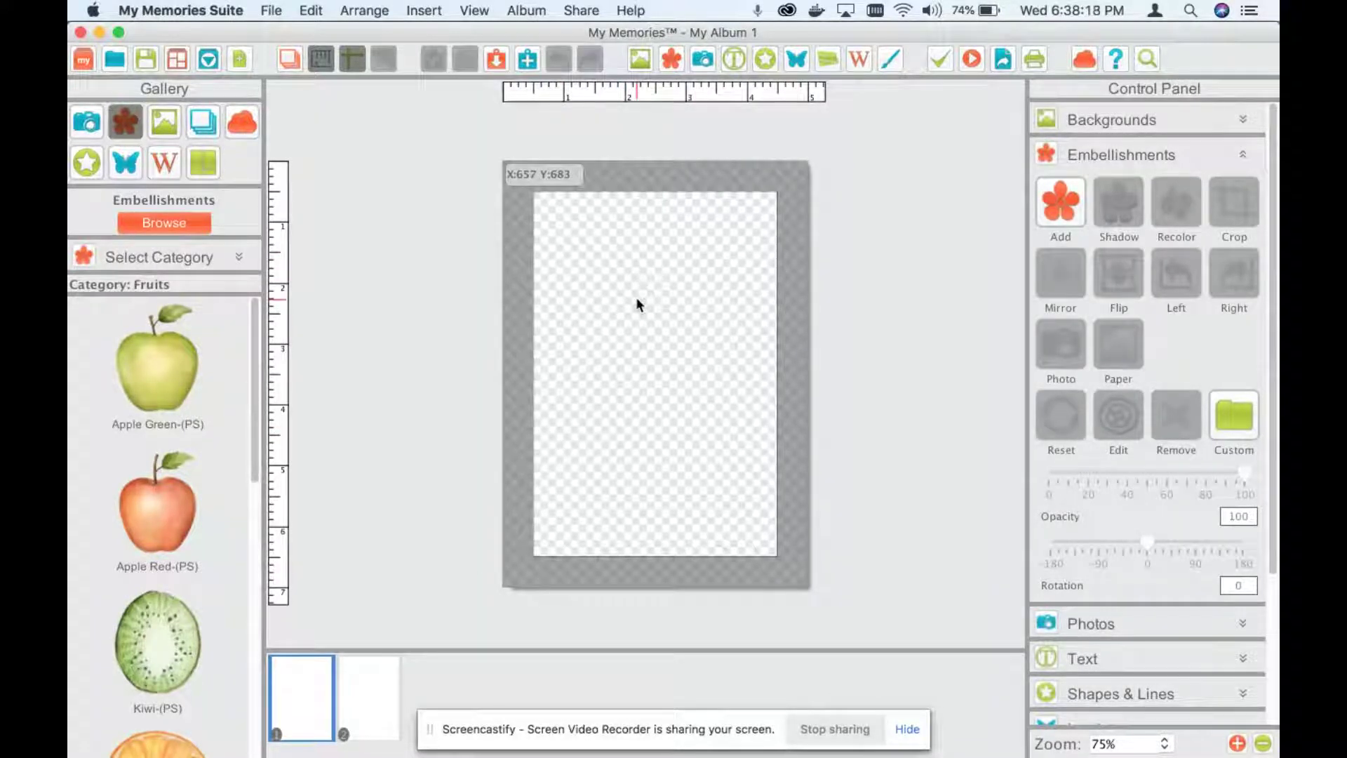
left_click(1091, 123)
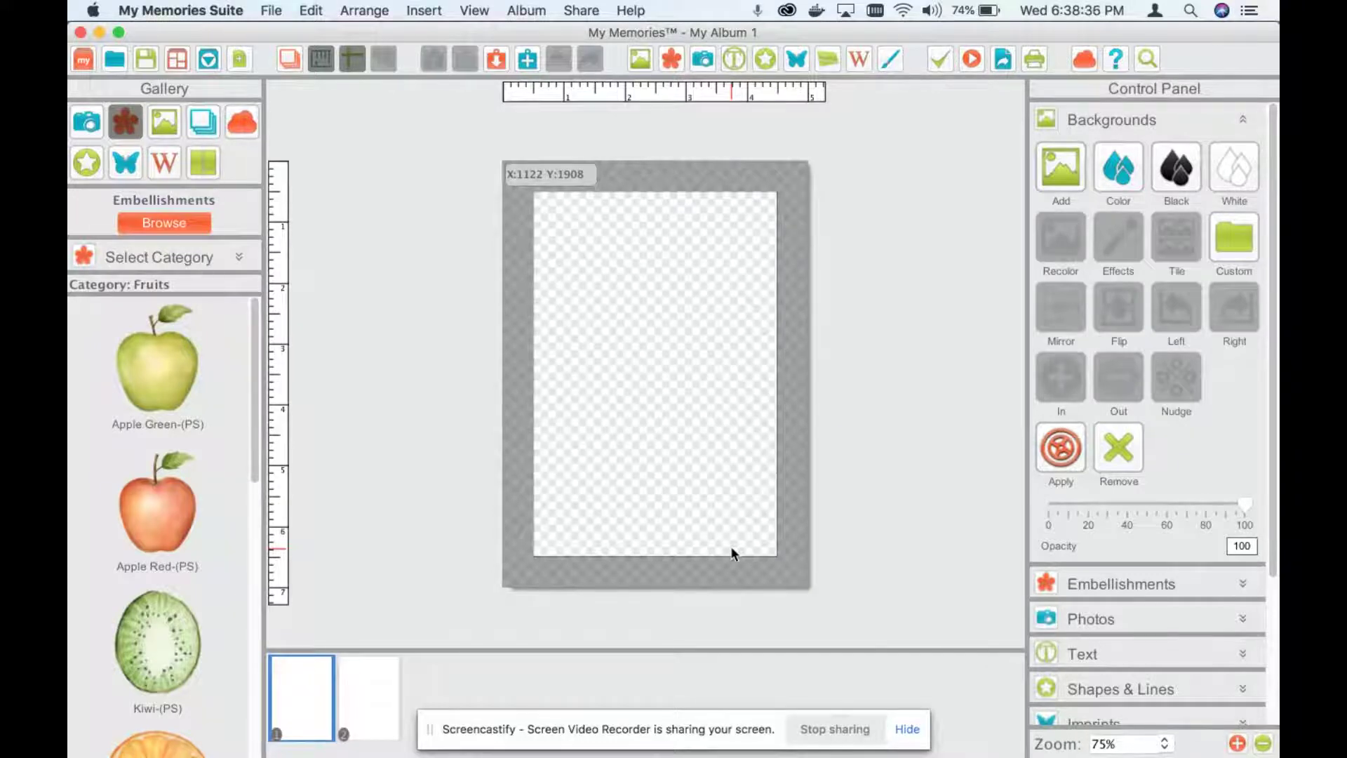
- Open the recent Christmas Card 5x7 Min album, discarding the unsaved blank album
left_click(273, 10)
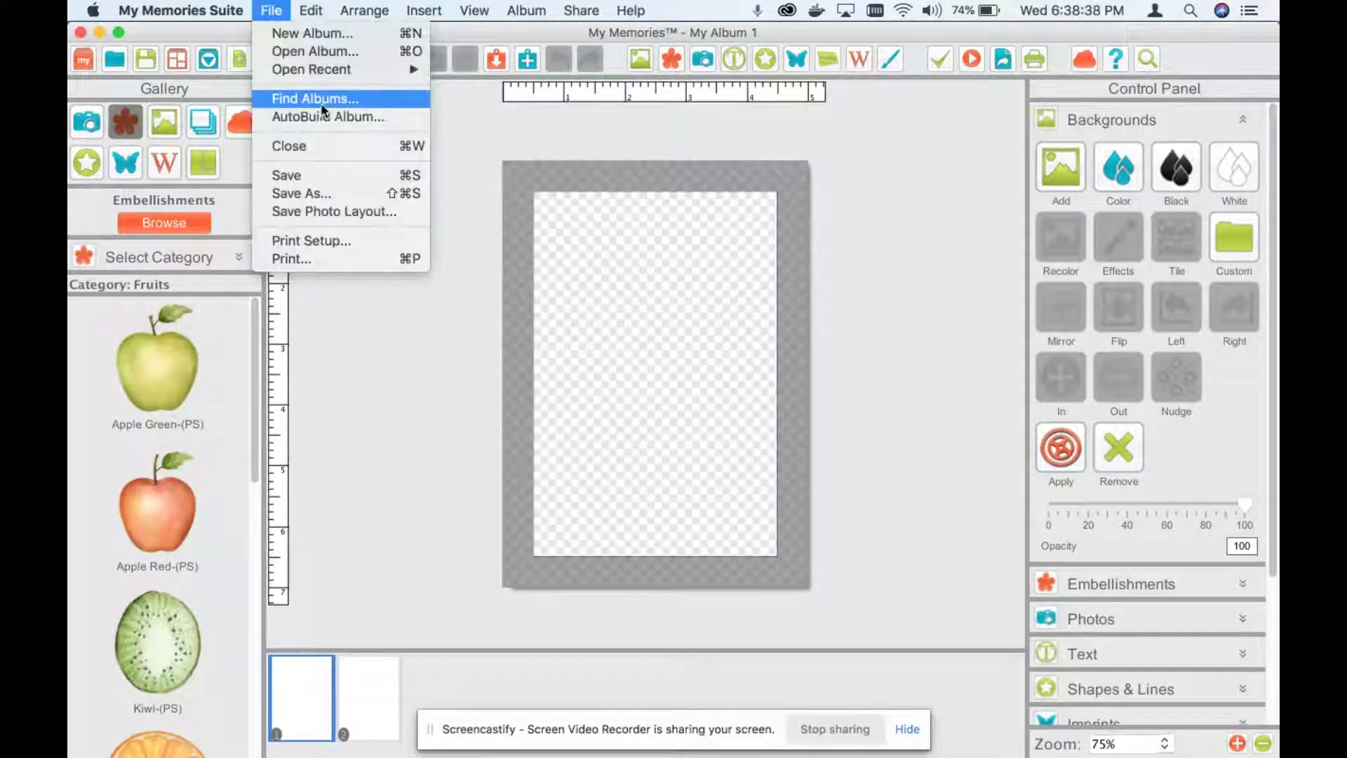
mouse_move(313, 69)
left_click(464, 91)
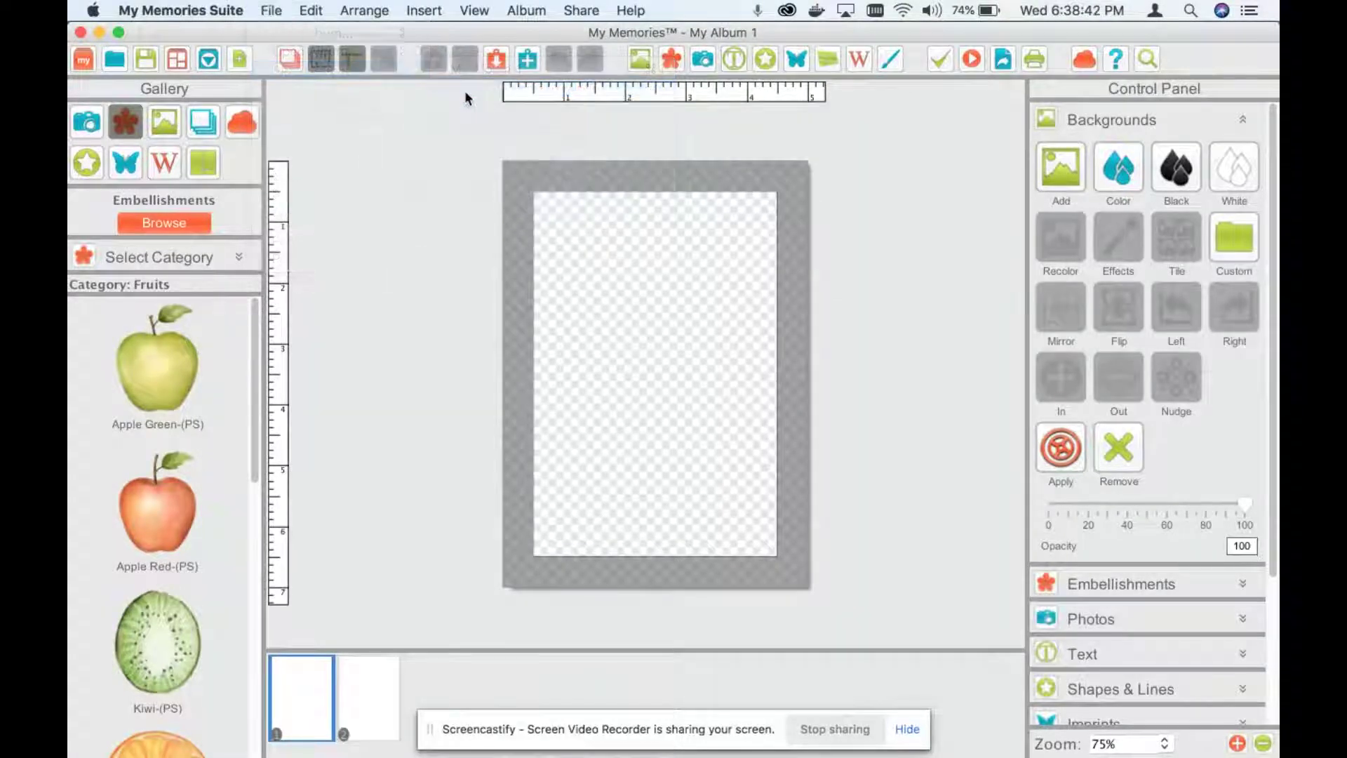
left_click(783, 435)
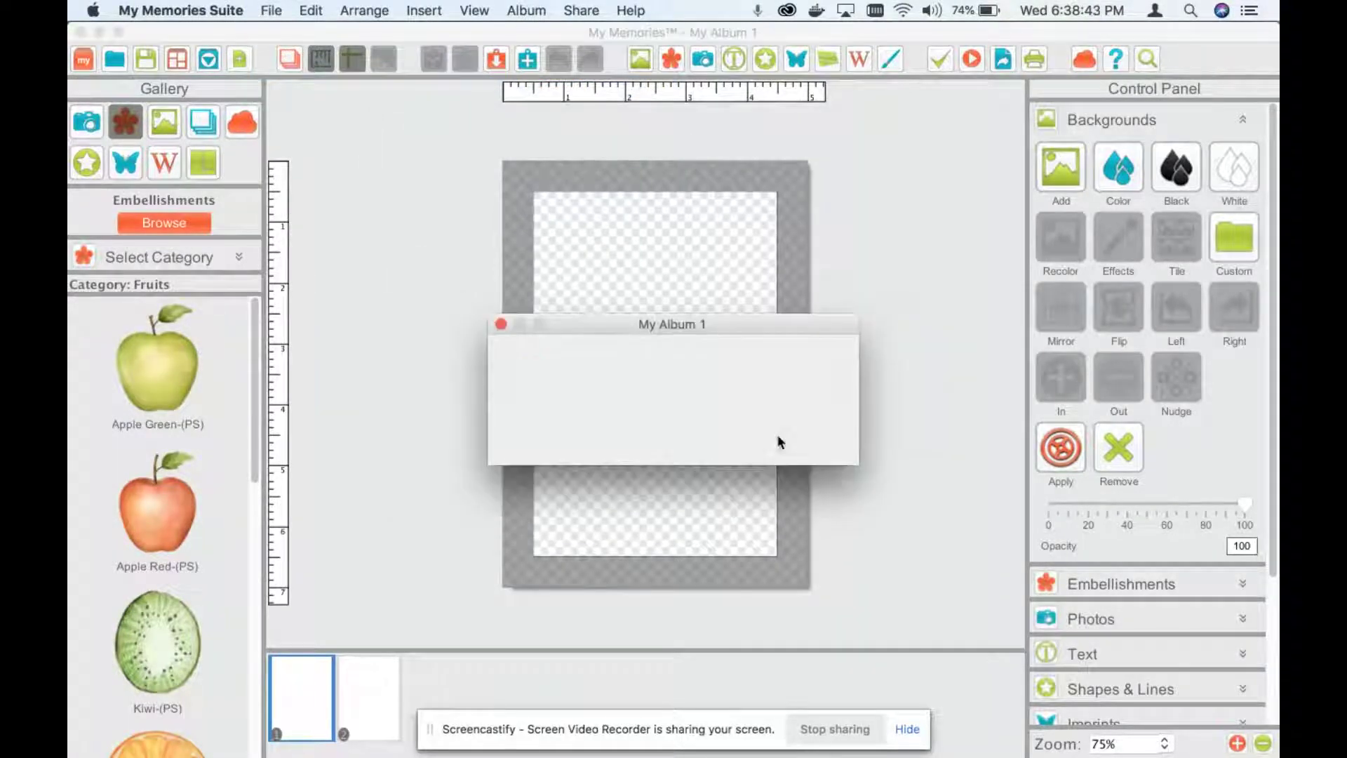
left_click(740, 436)
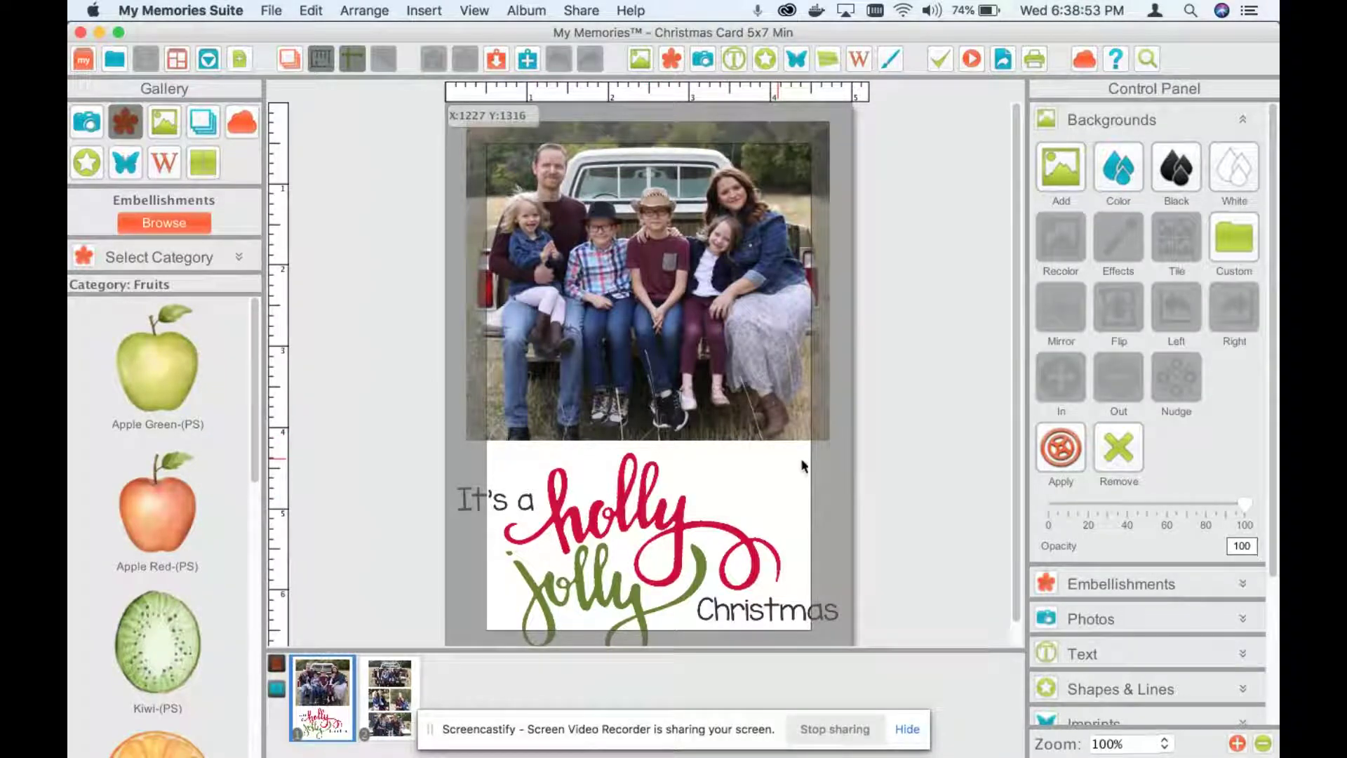
- Zoom the card to 75% and turn on View > Rulers
left_click(1262, 744)
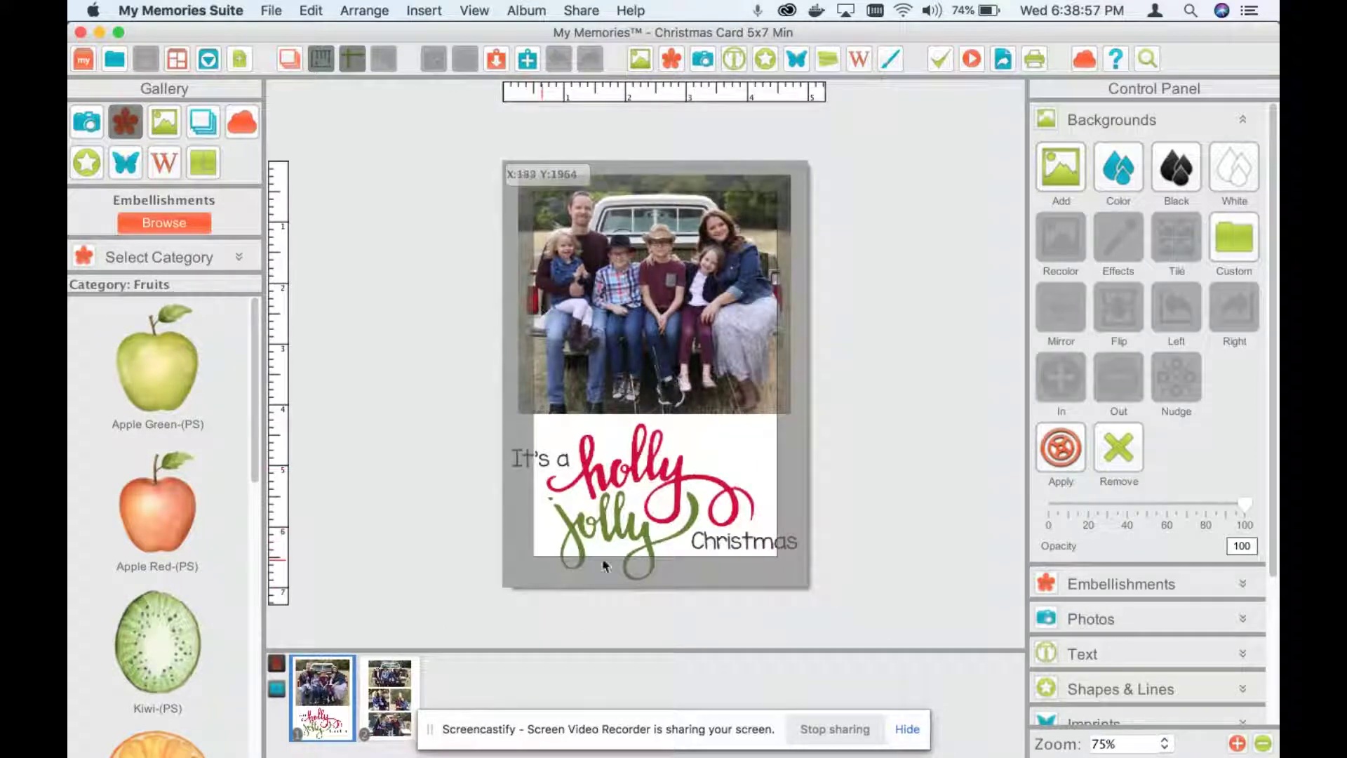
left_click(576, 11)
mouse_move(473, 11)
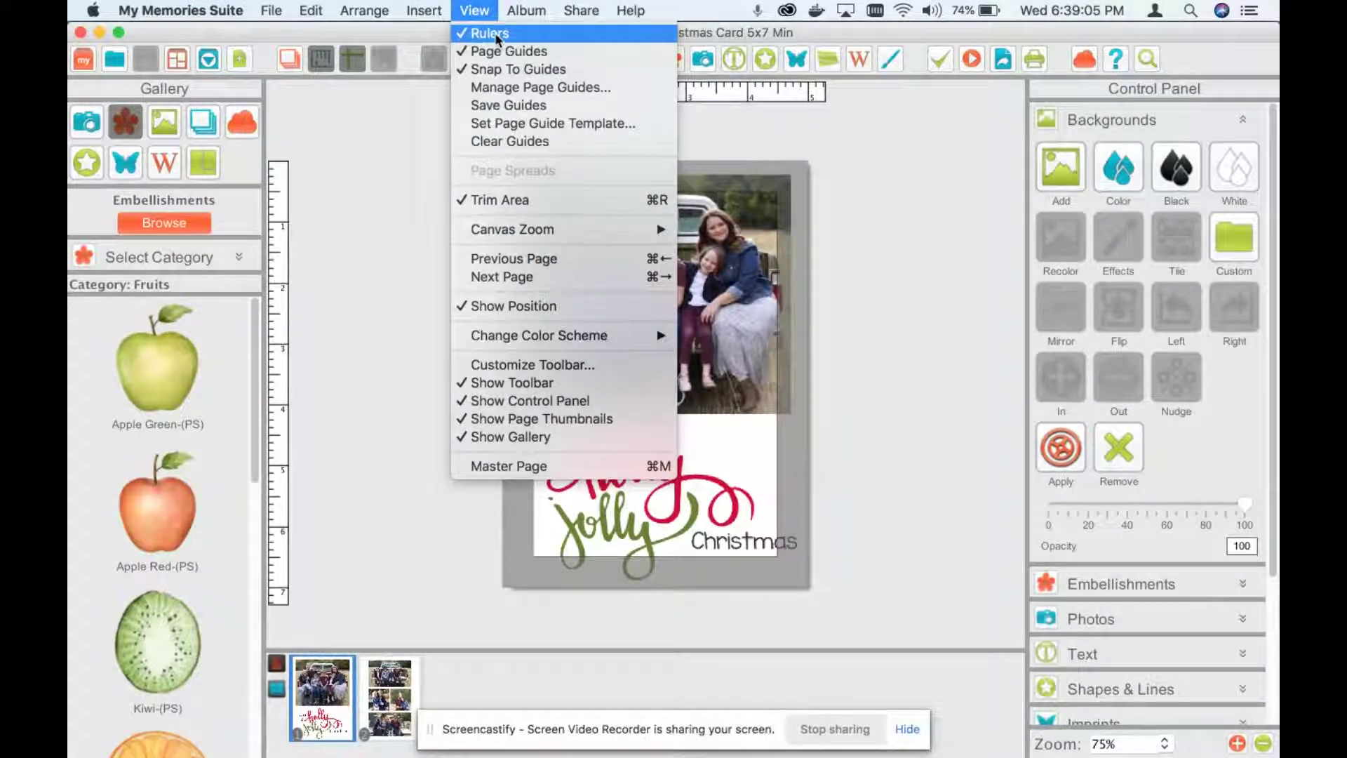
left_click(494, 33)
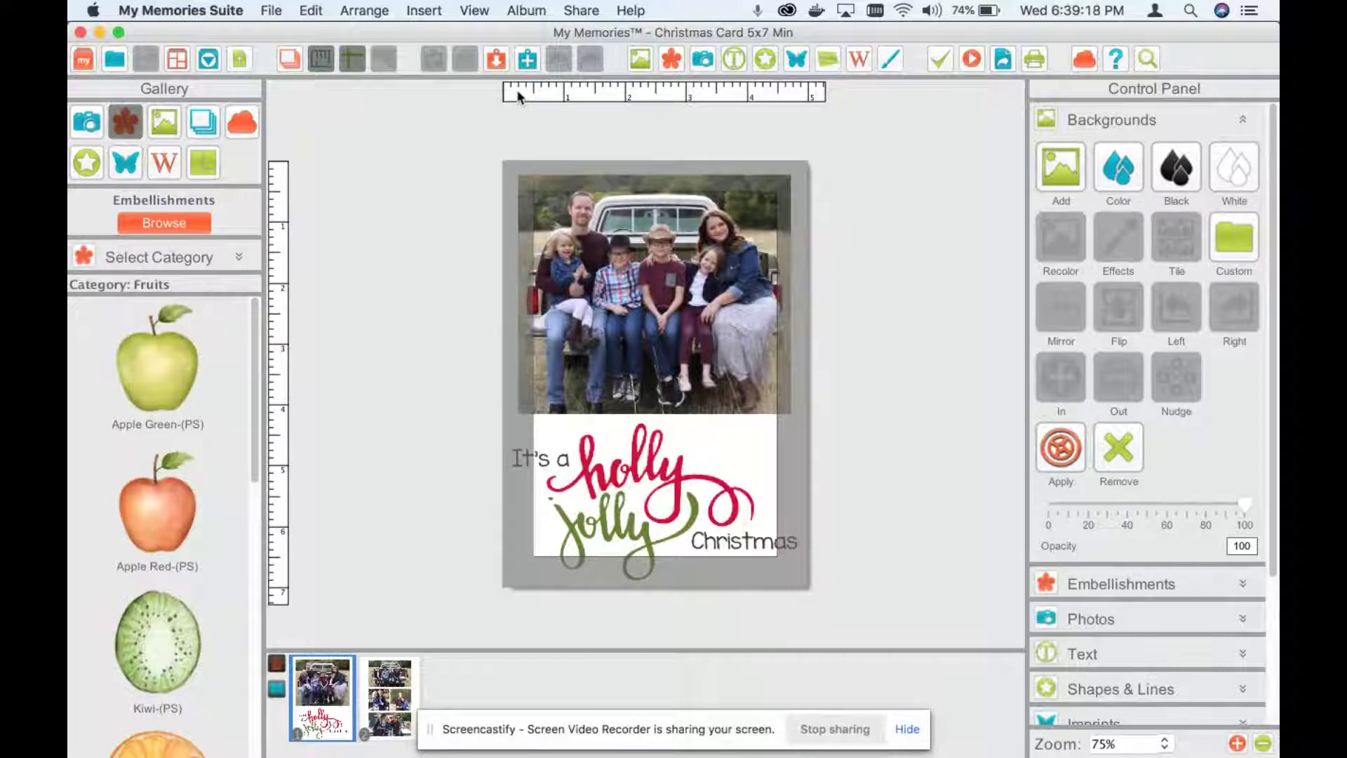
- Add guides from the rulers and align them to the card's left, right, top and bottom edges
left_click(517, 94)
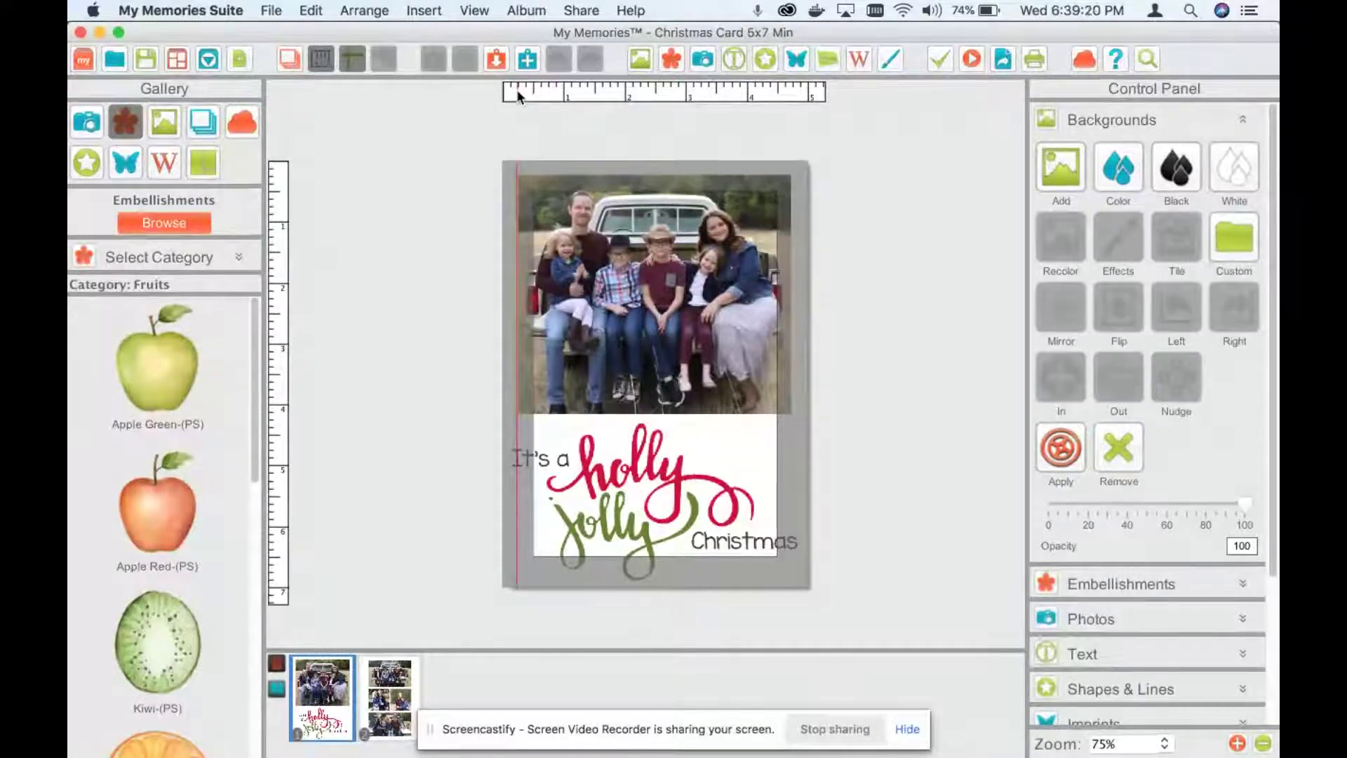
left_click_drag(517, 90, 511, 89)
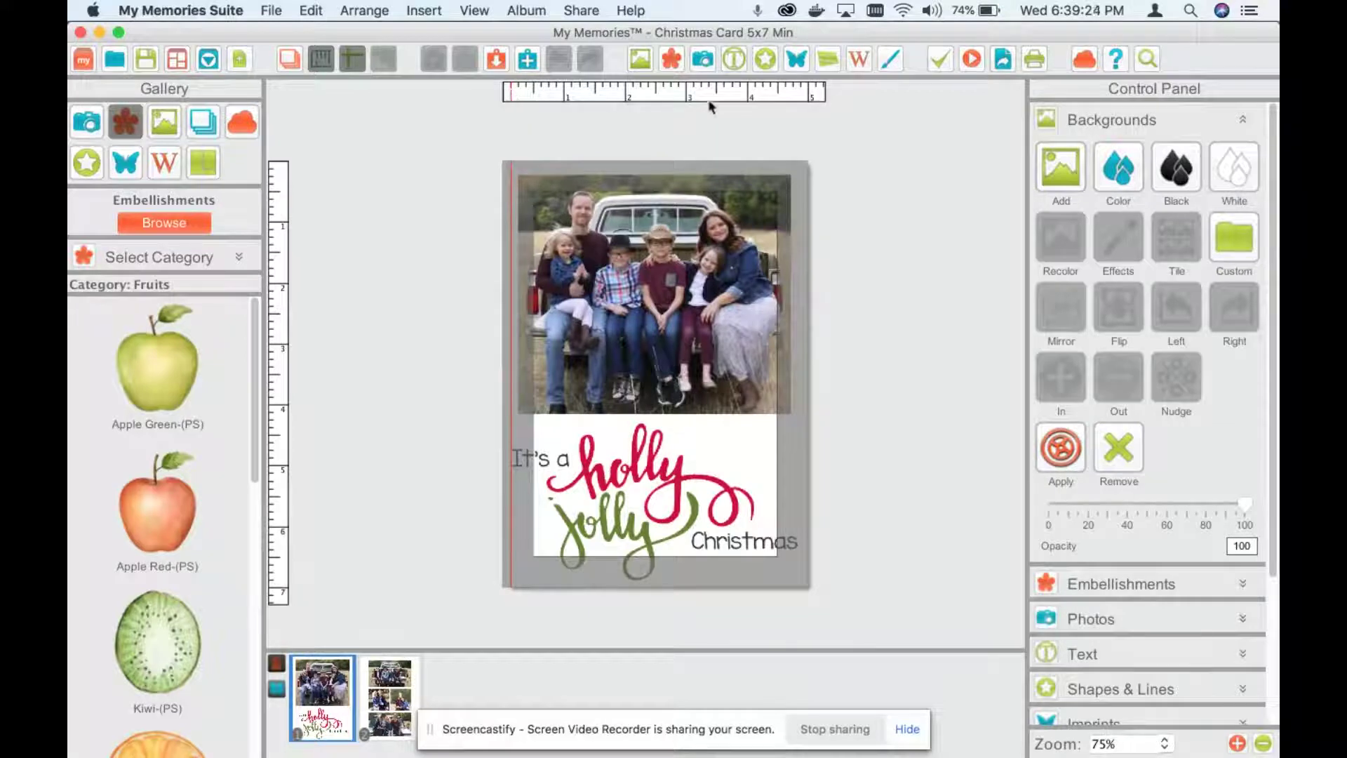
left_click(799, 92)
left_click_drag(799, 91, 804, 92)
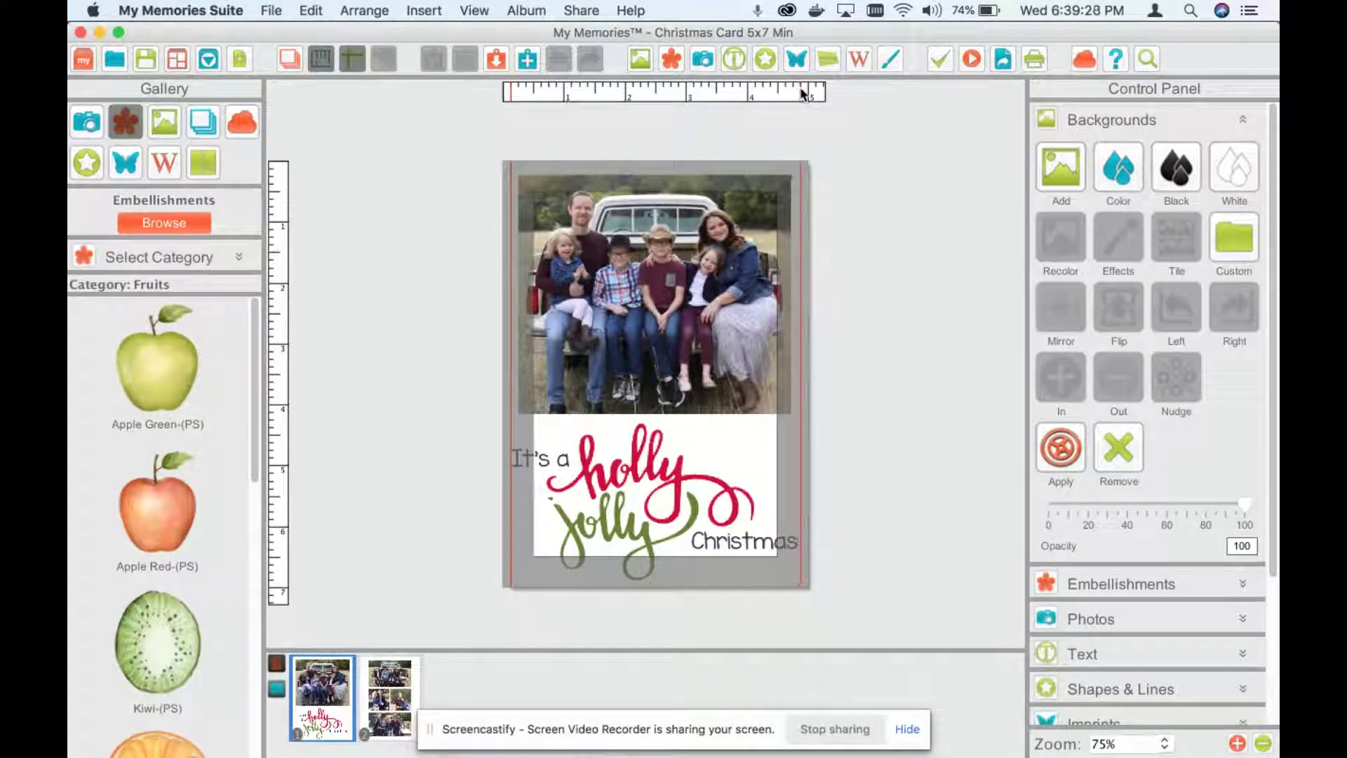
left_click(278, 170)
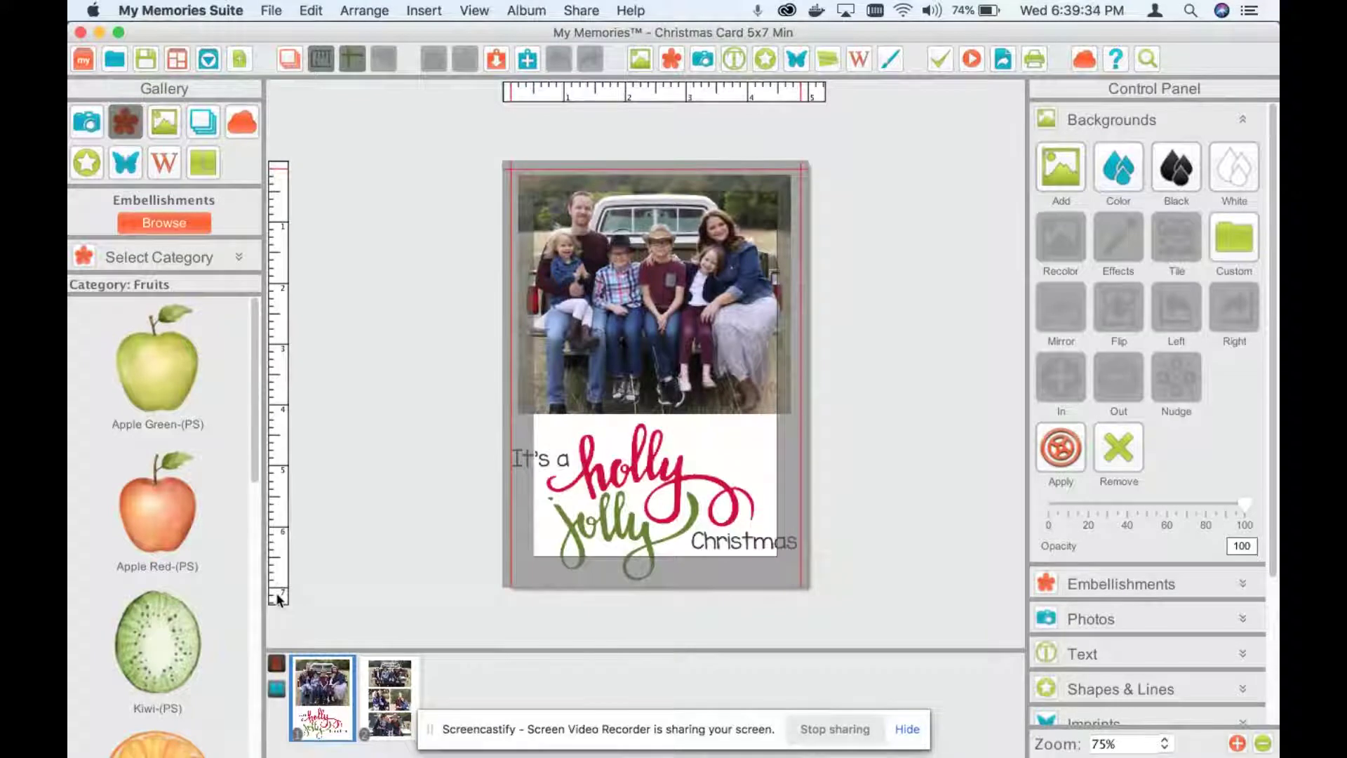
left_click_drag(278, 598, 278, 585)
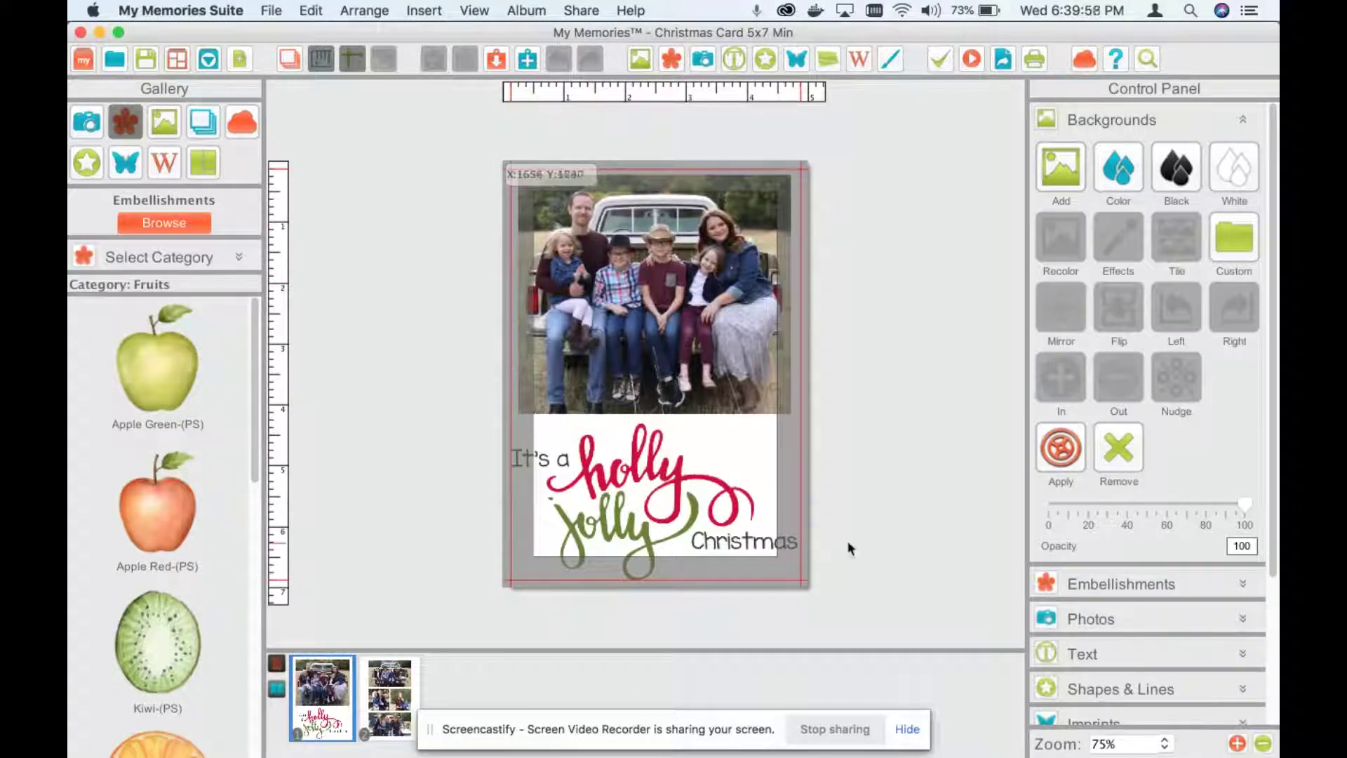
left_click(398, 687)
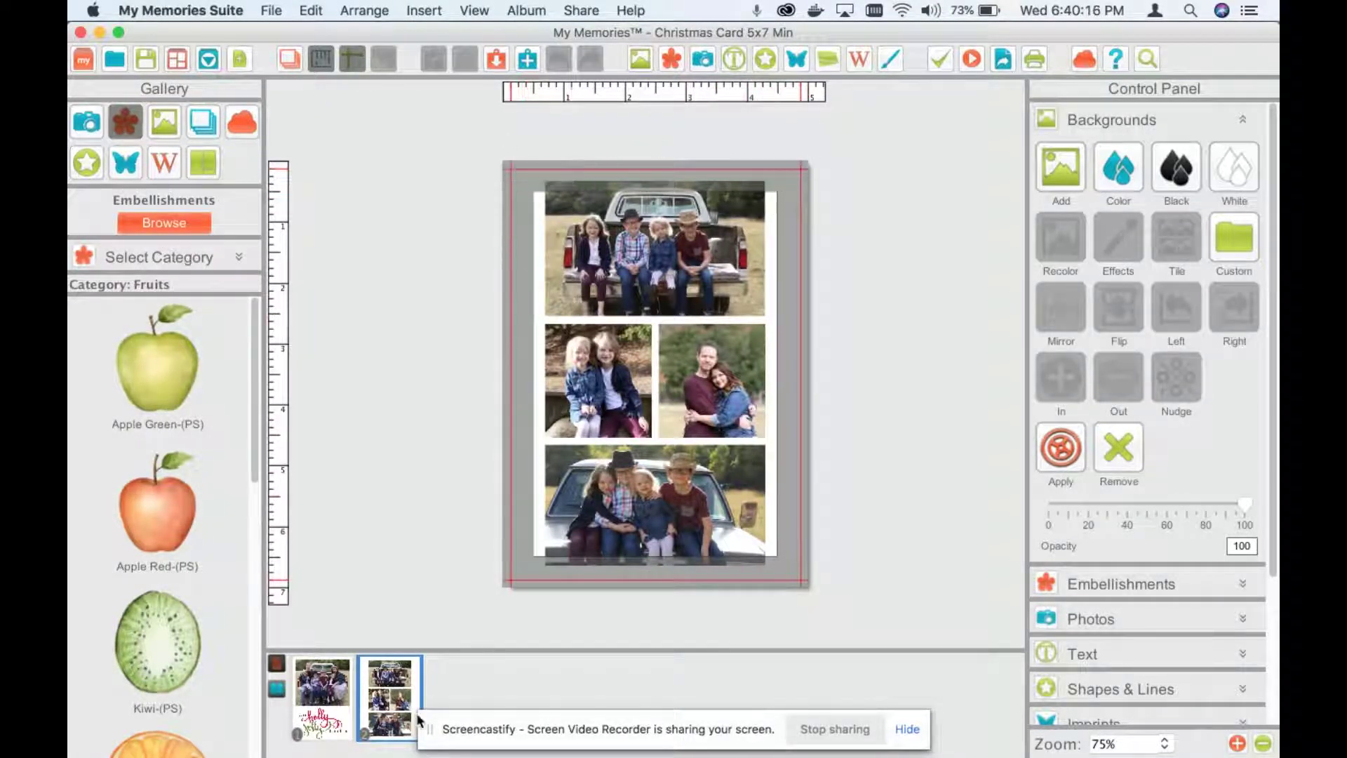
left_click(329, 710)
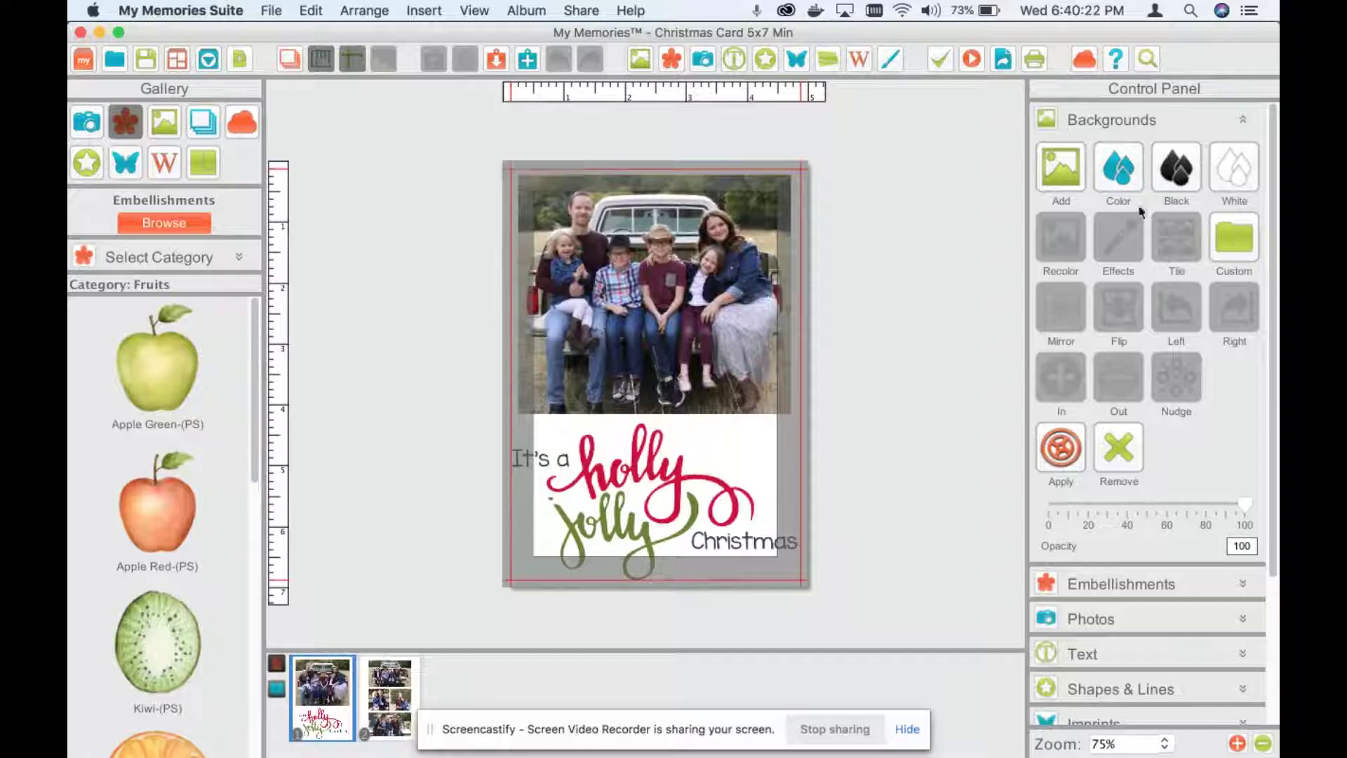
- Collapse Backgrounds, choose Card under Share, and decline saving album changes
left_click(1095, 120)
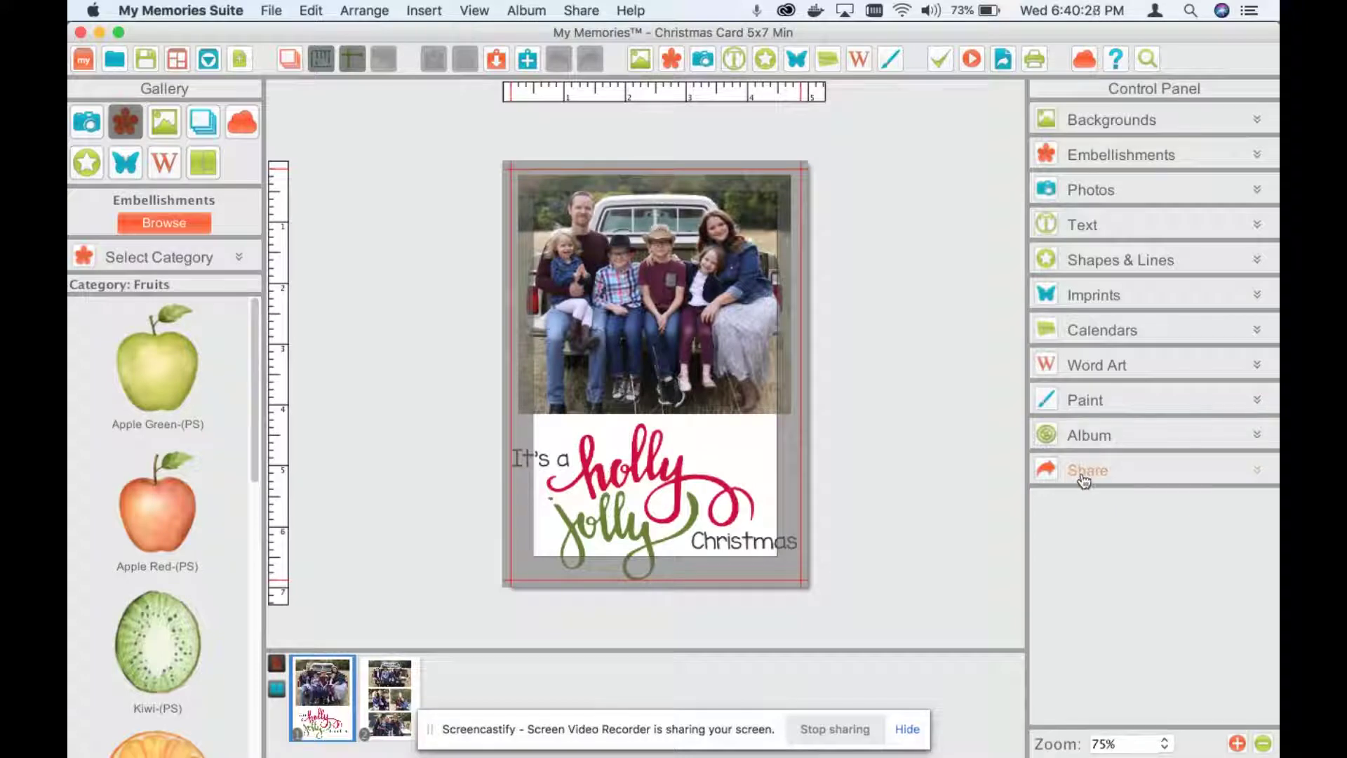
left_click(1083, 477)
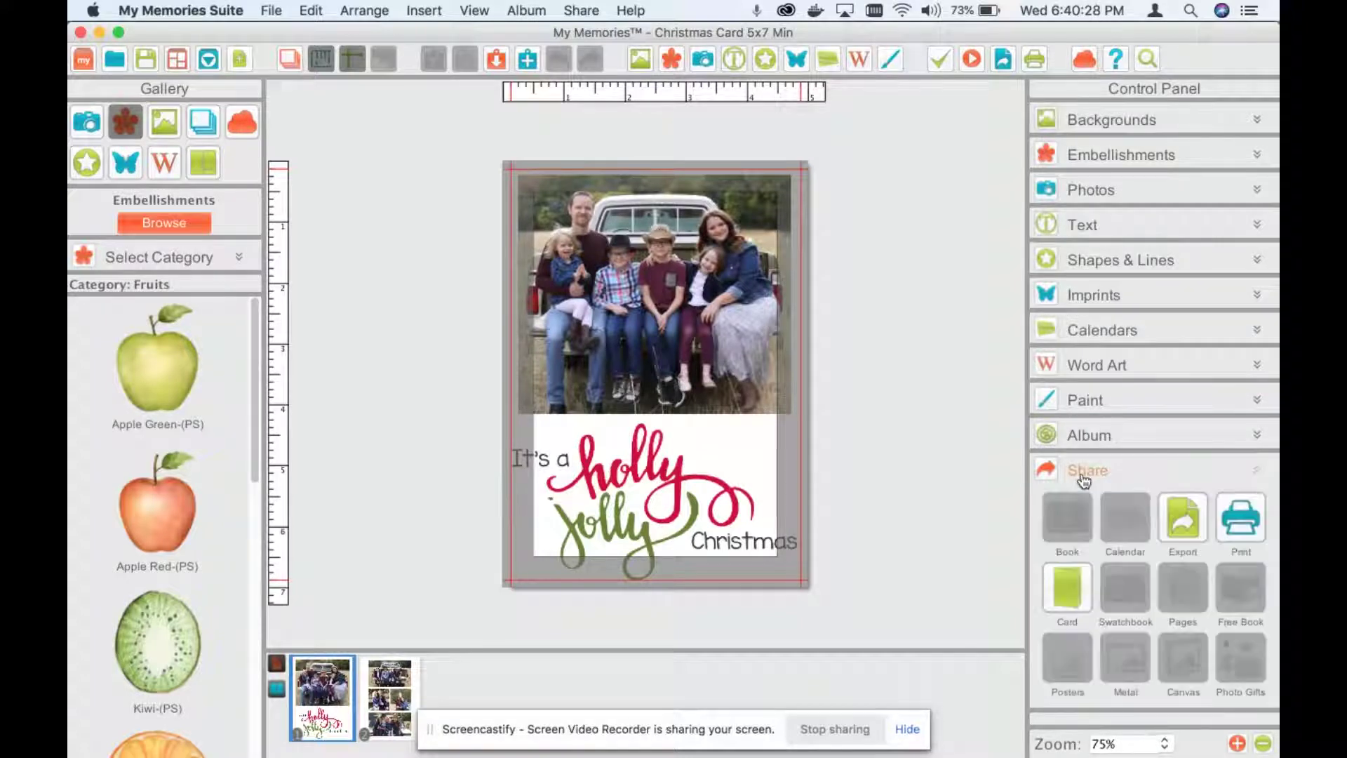
left_click(1076, 586)
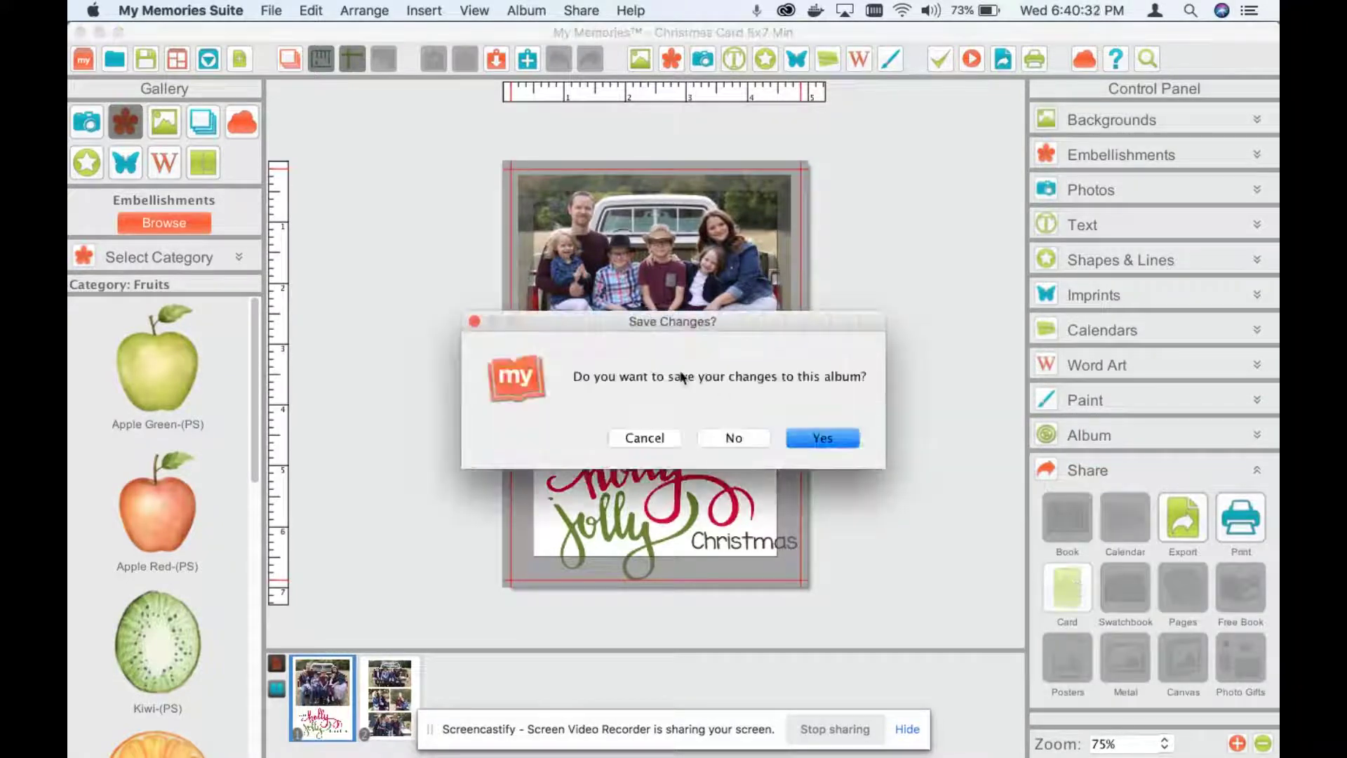
left_click(755, 438)
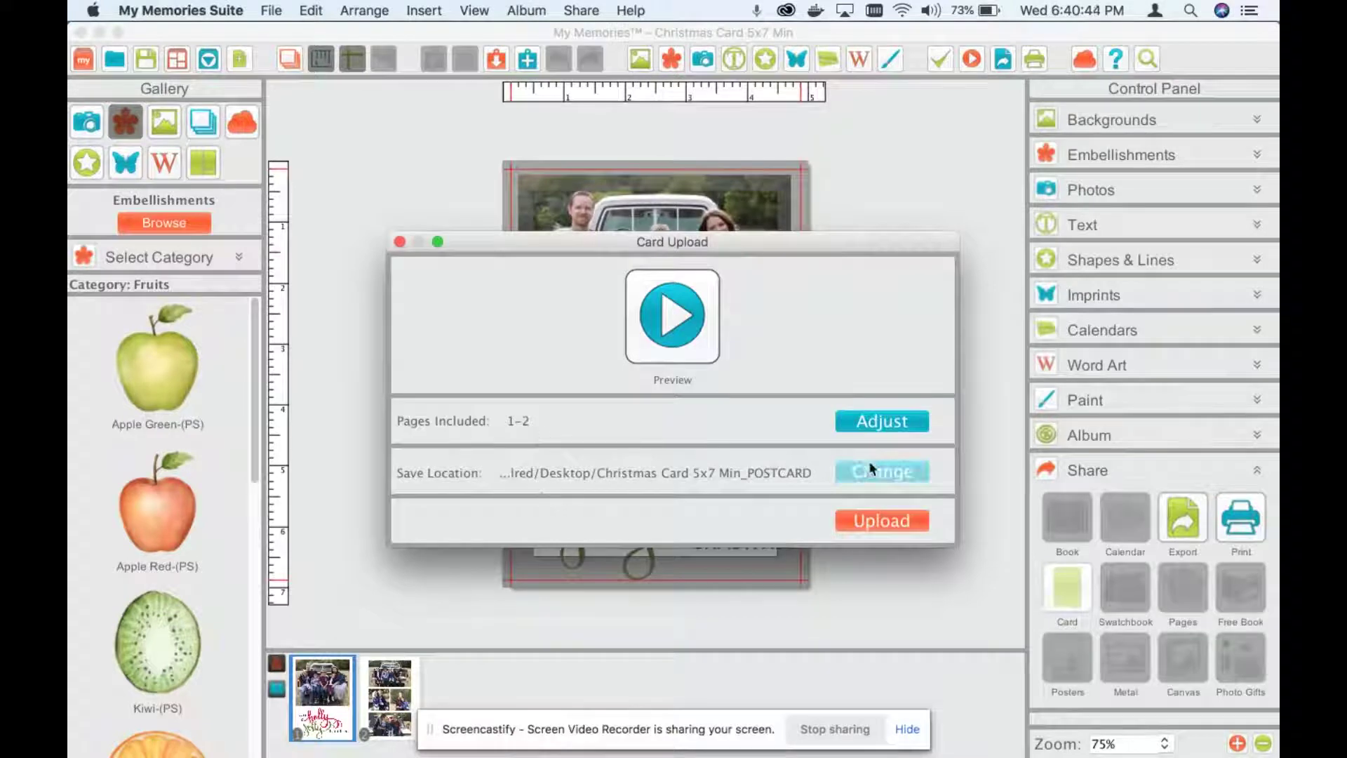
- Preview the card from Card Upload, turning to the back page and returning to the front
left_click(856, 518)
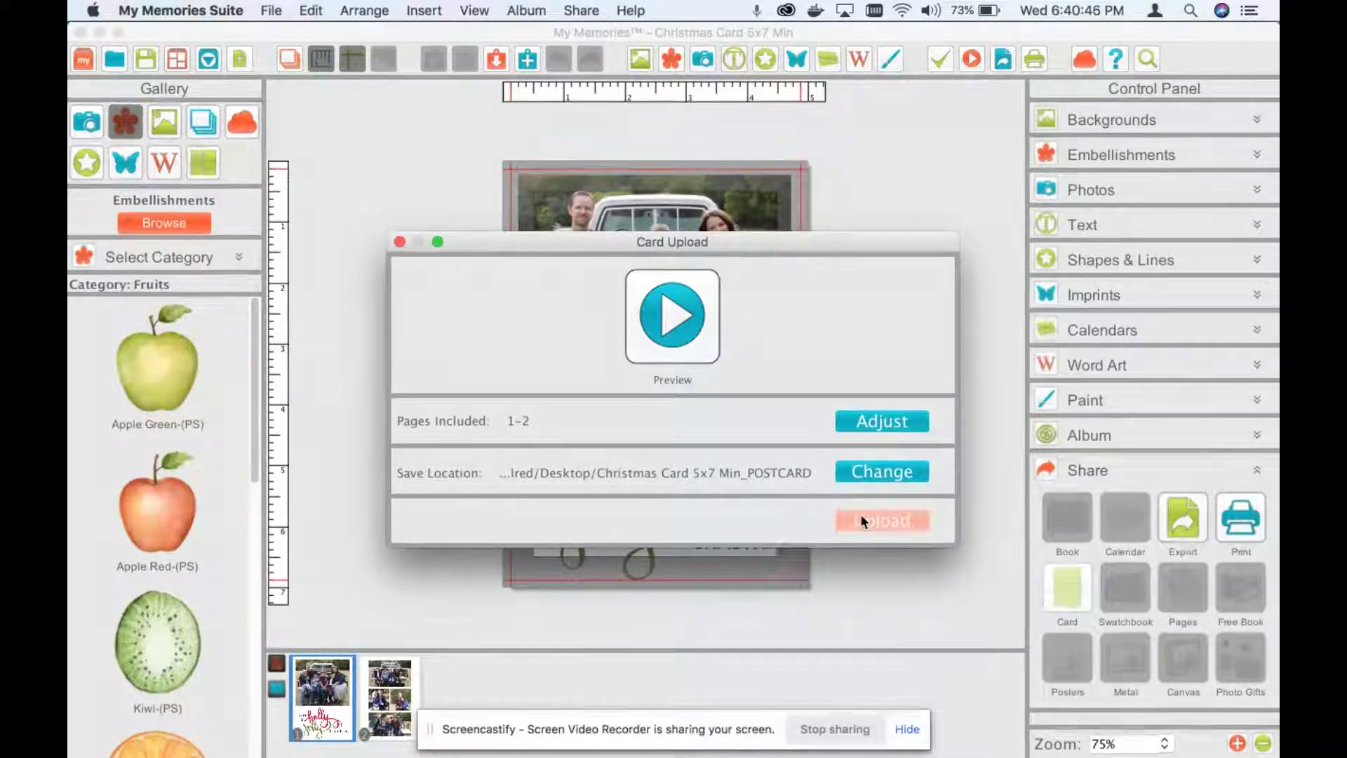
left_click(677, 336)
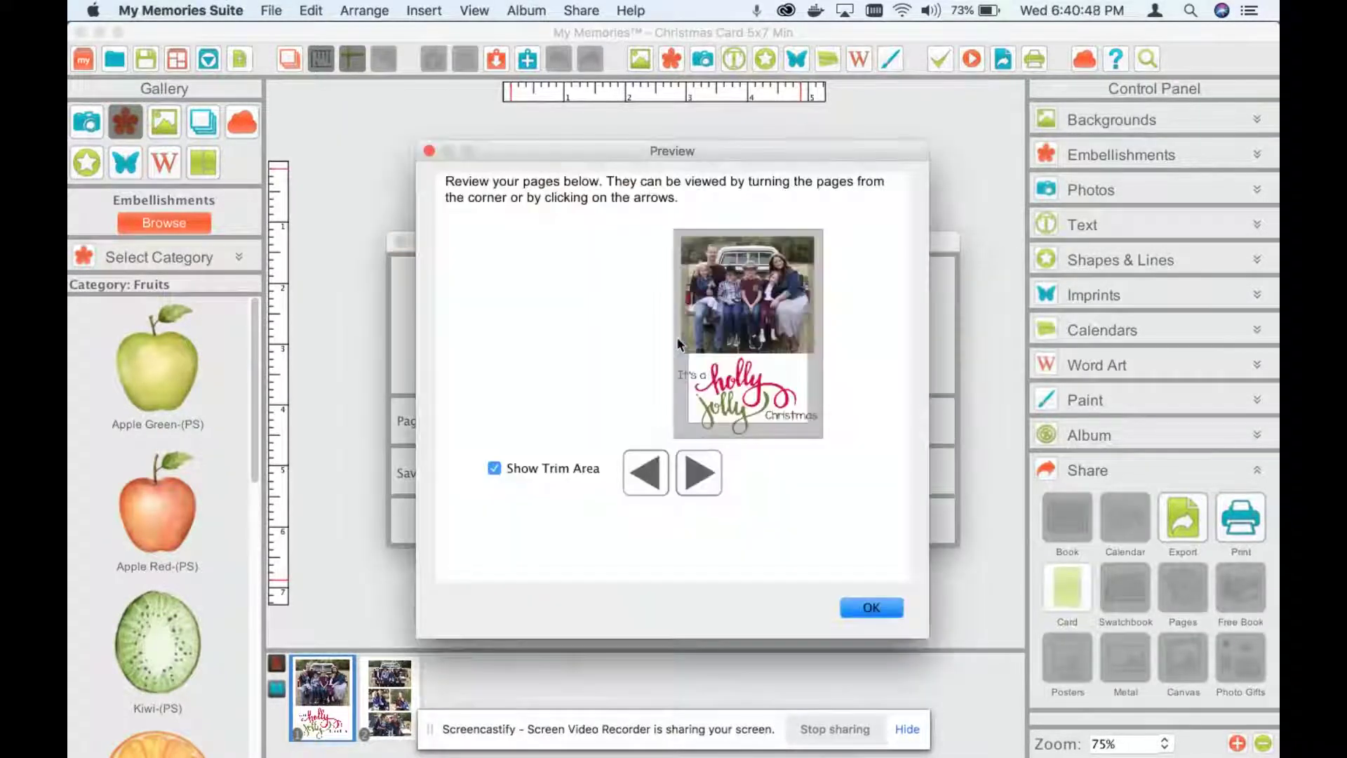
left_click(698, 474)
left_click(650, 474)
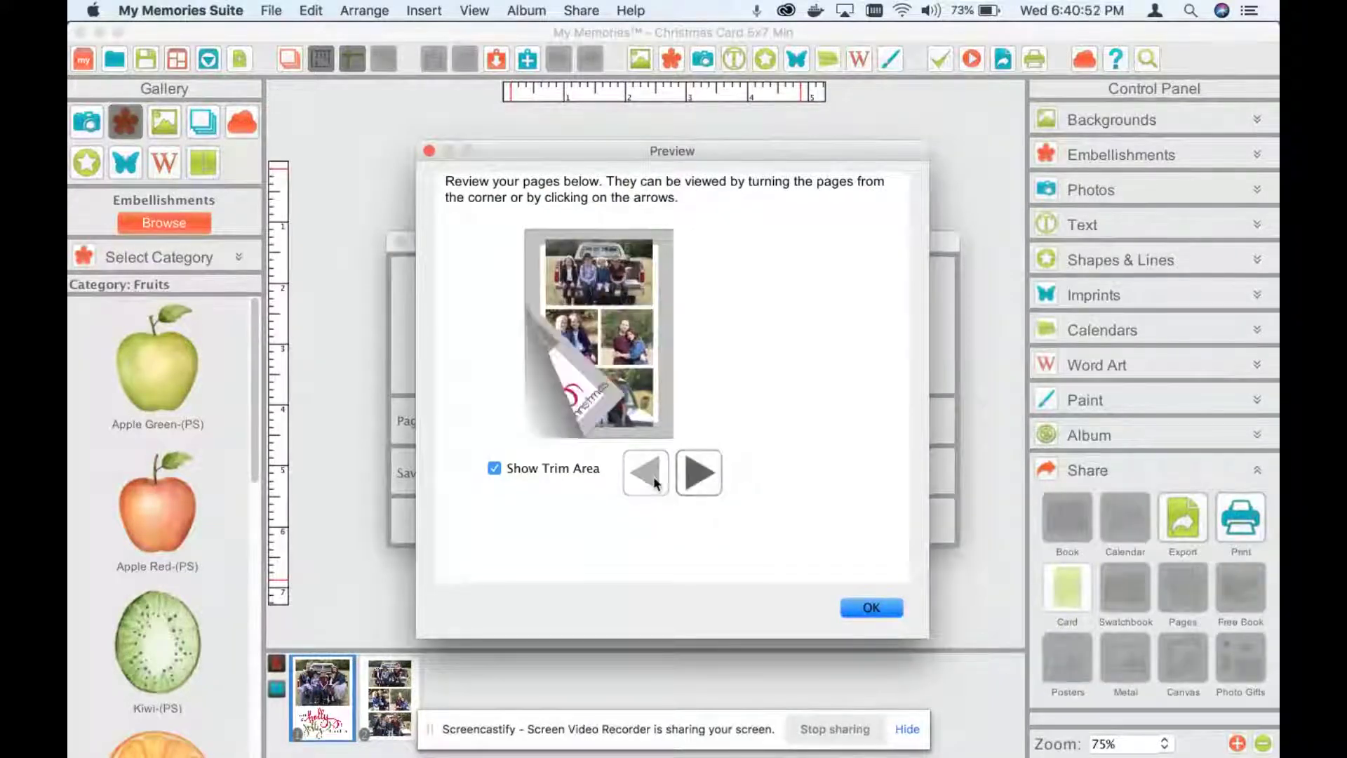
- Hide the trim area, close the preview, and upload the card project to 100%
left_click(495, 468)
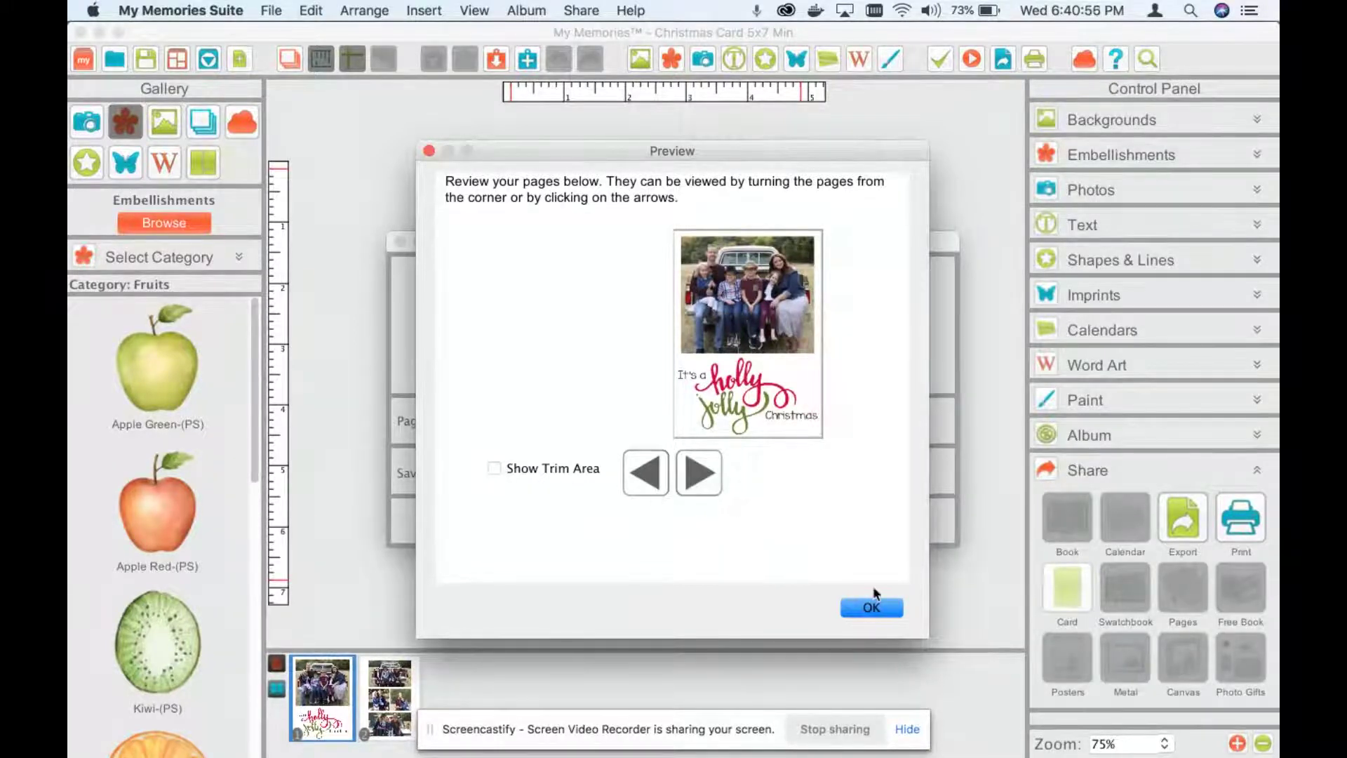
left_click(872, 606)
left_click(870, 521)
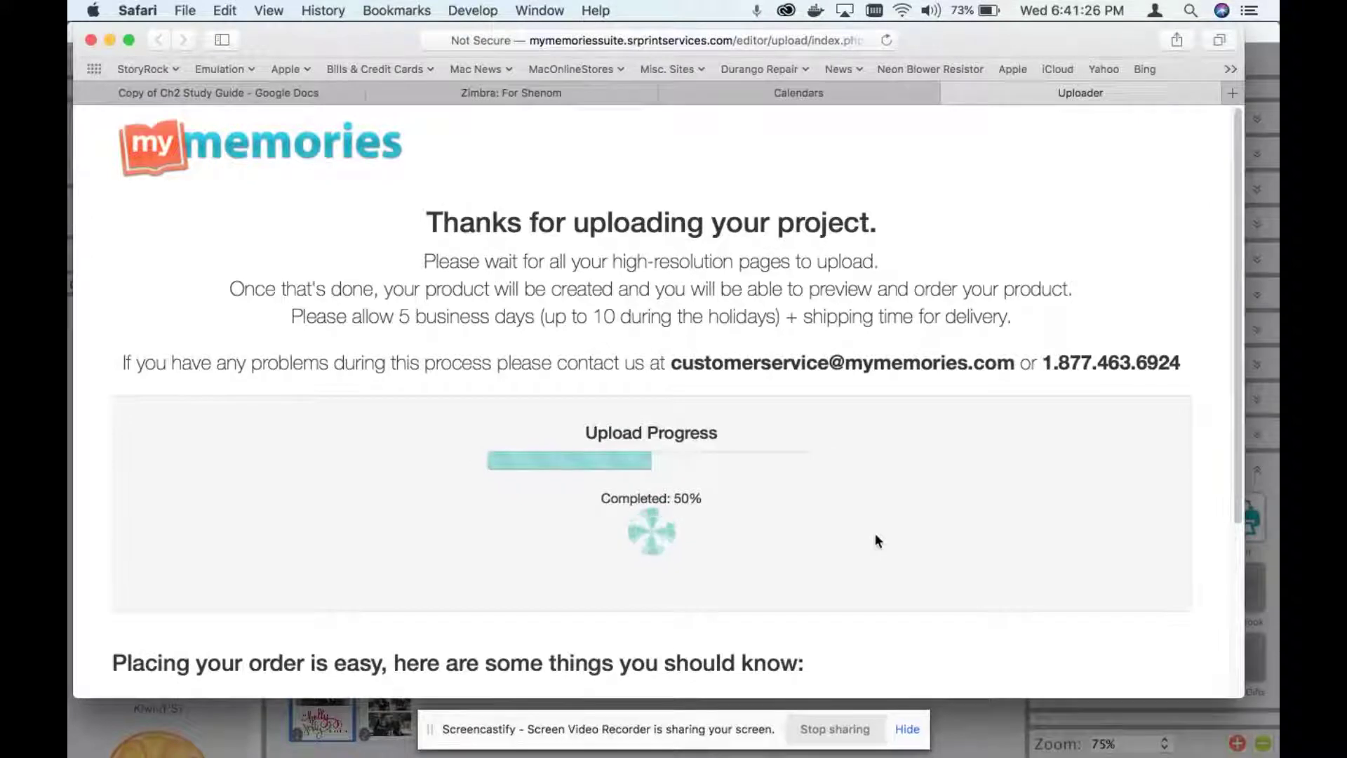
left_click(749, 717)
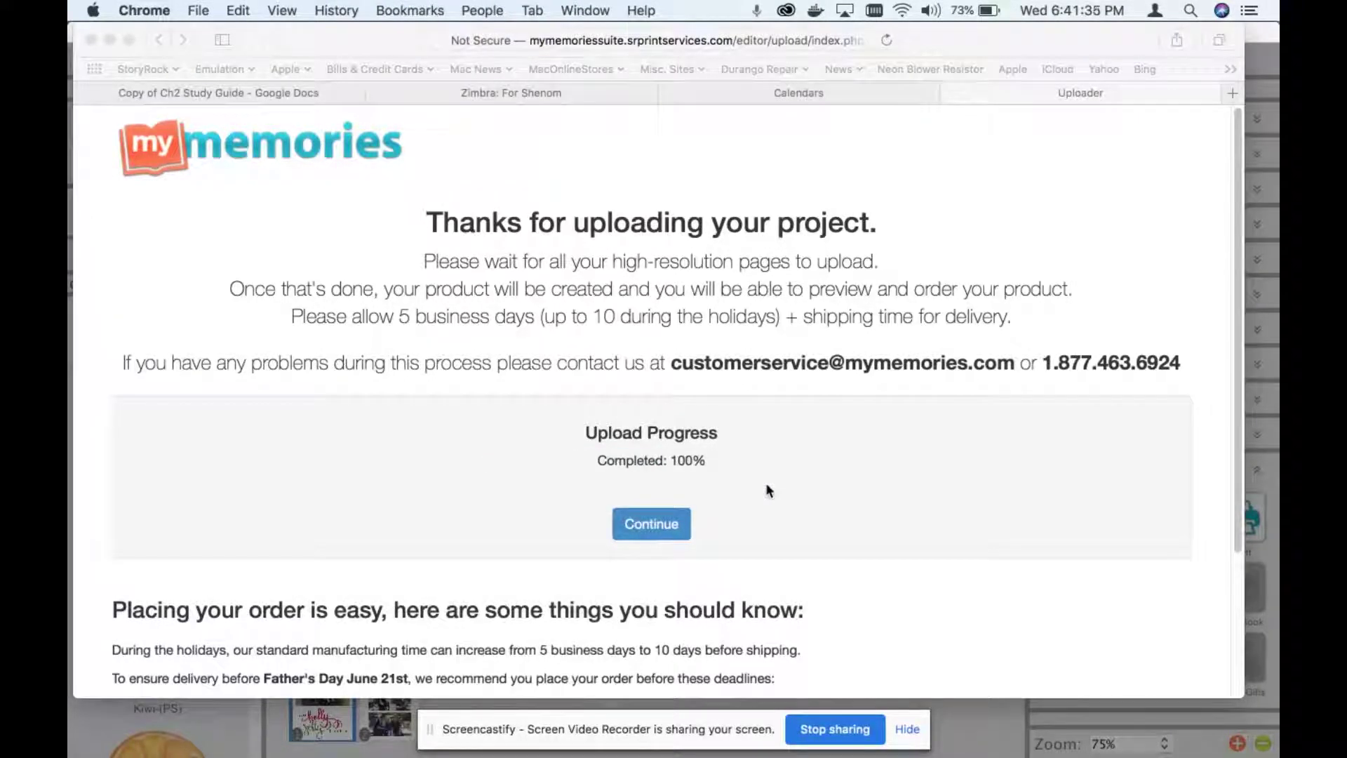
- Check the Front and Back previews and tick 'I have previewed my project'
left_click(638, 534)
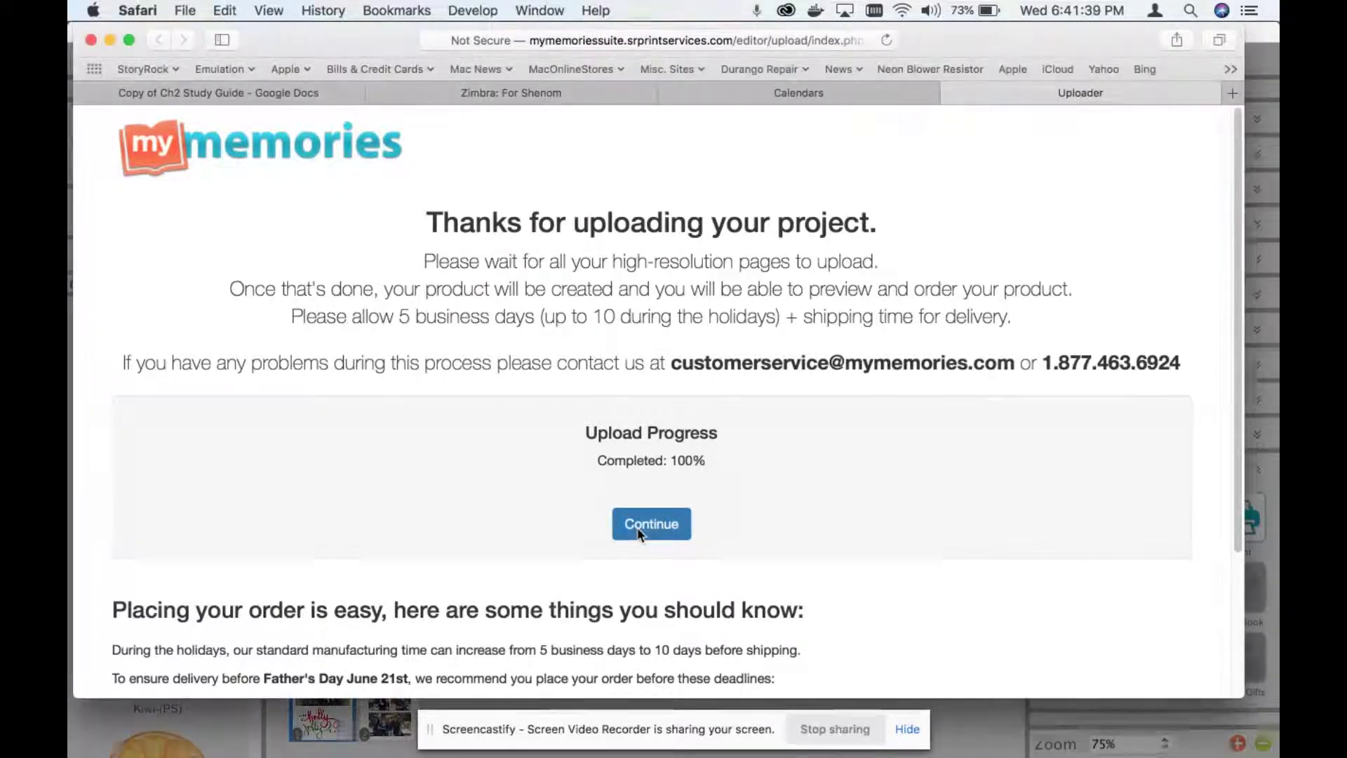
left_click(661, 525)
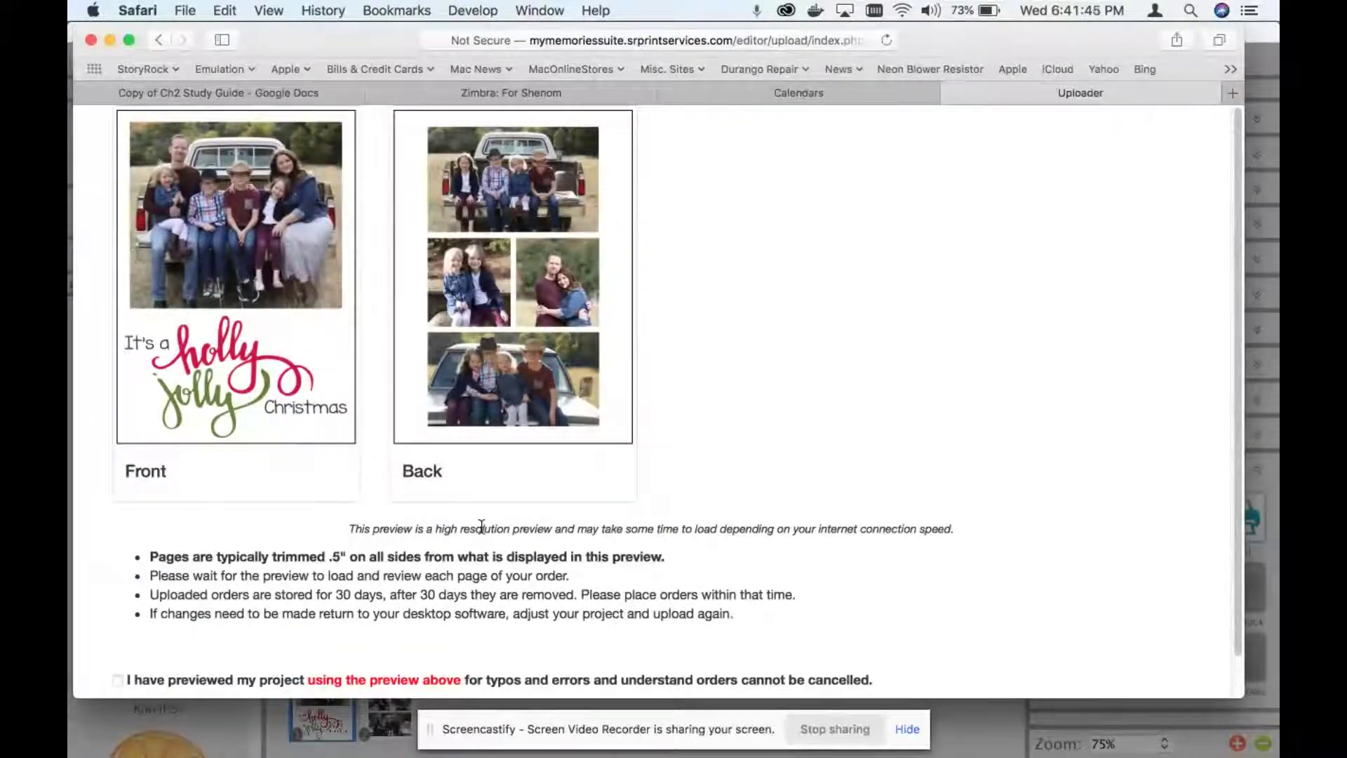
left_click_drag(191, 560, 460, 559)
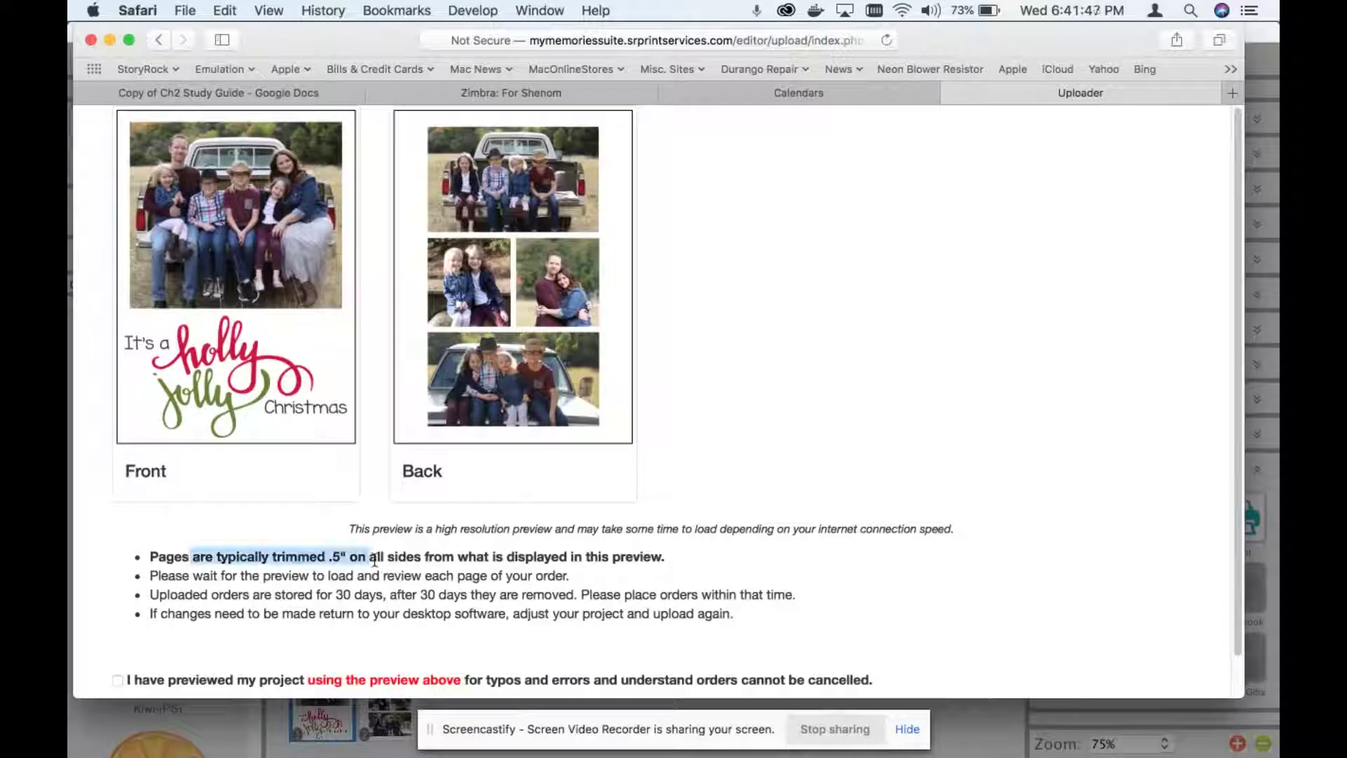
left_click(450, 569)
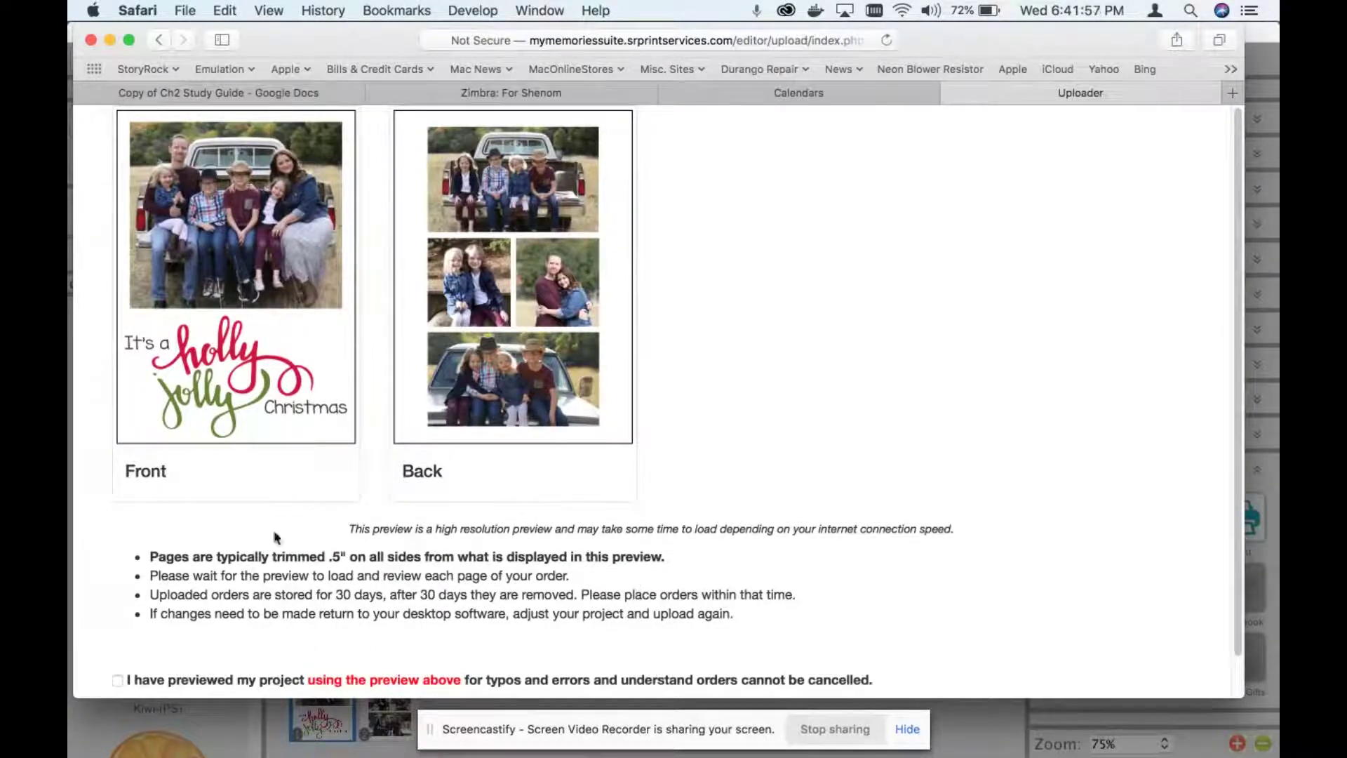
left_click(117, 681)
scroll(929, 658, "down", 1)
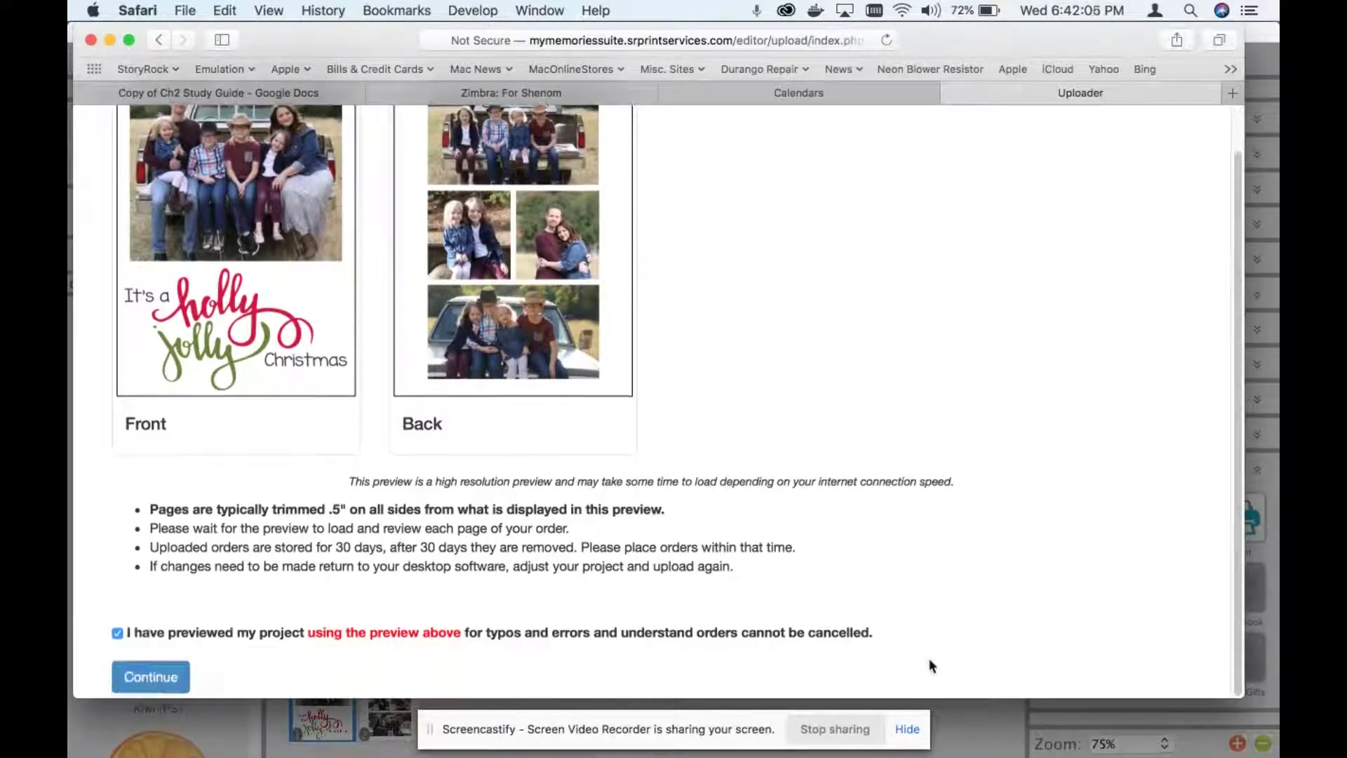
- Close the product popup and add the 5x7 Postcard (Pack of 25) to the cart
left_click(134, 691)
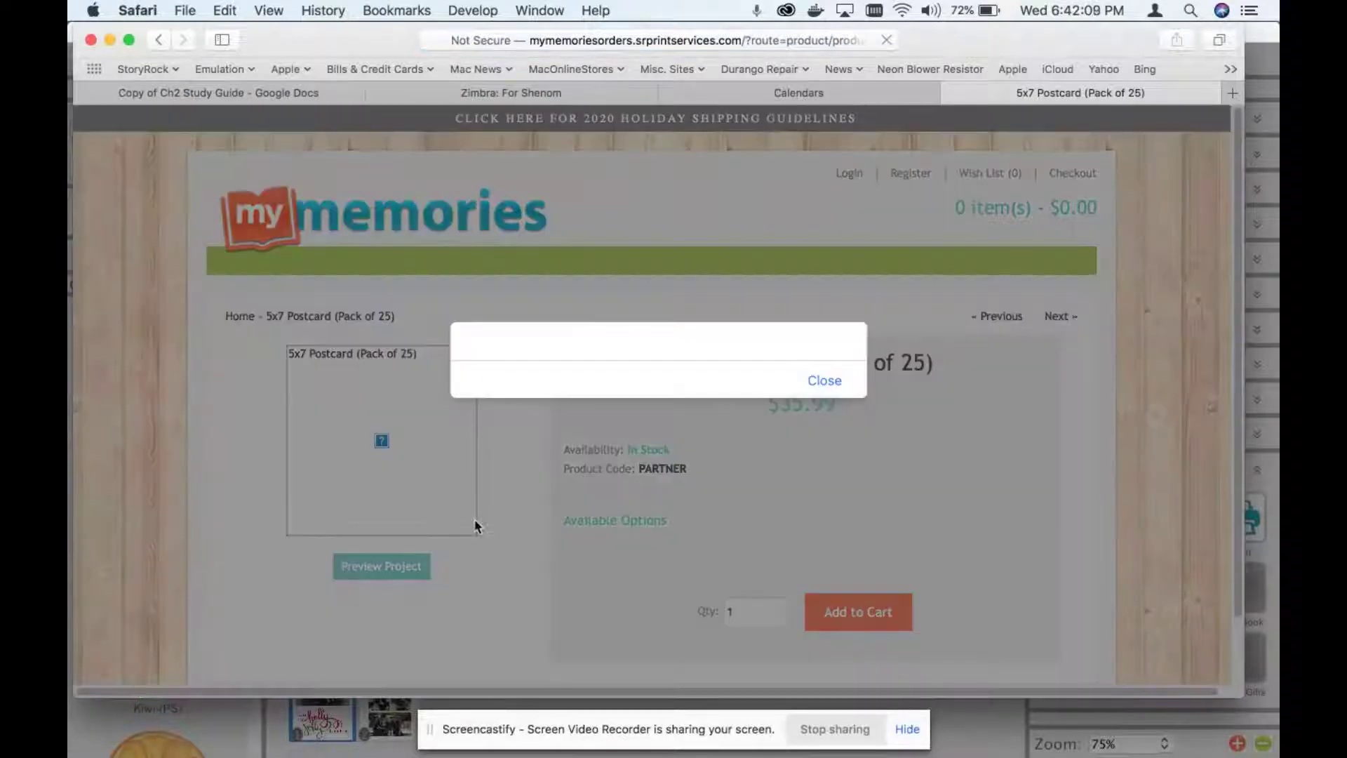
left_click(825, 381)
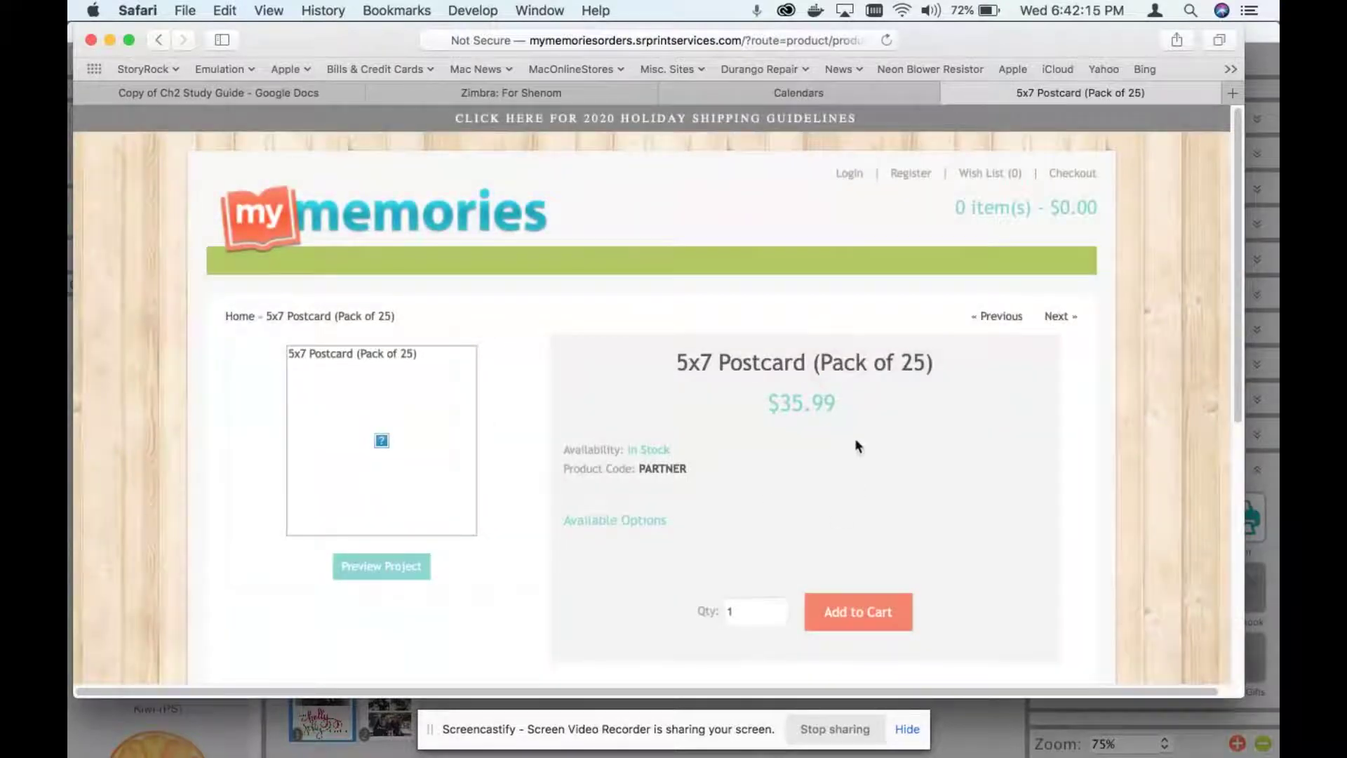
left_click_drag(677, 363, 928, 362)
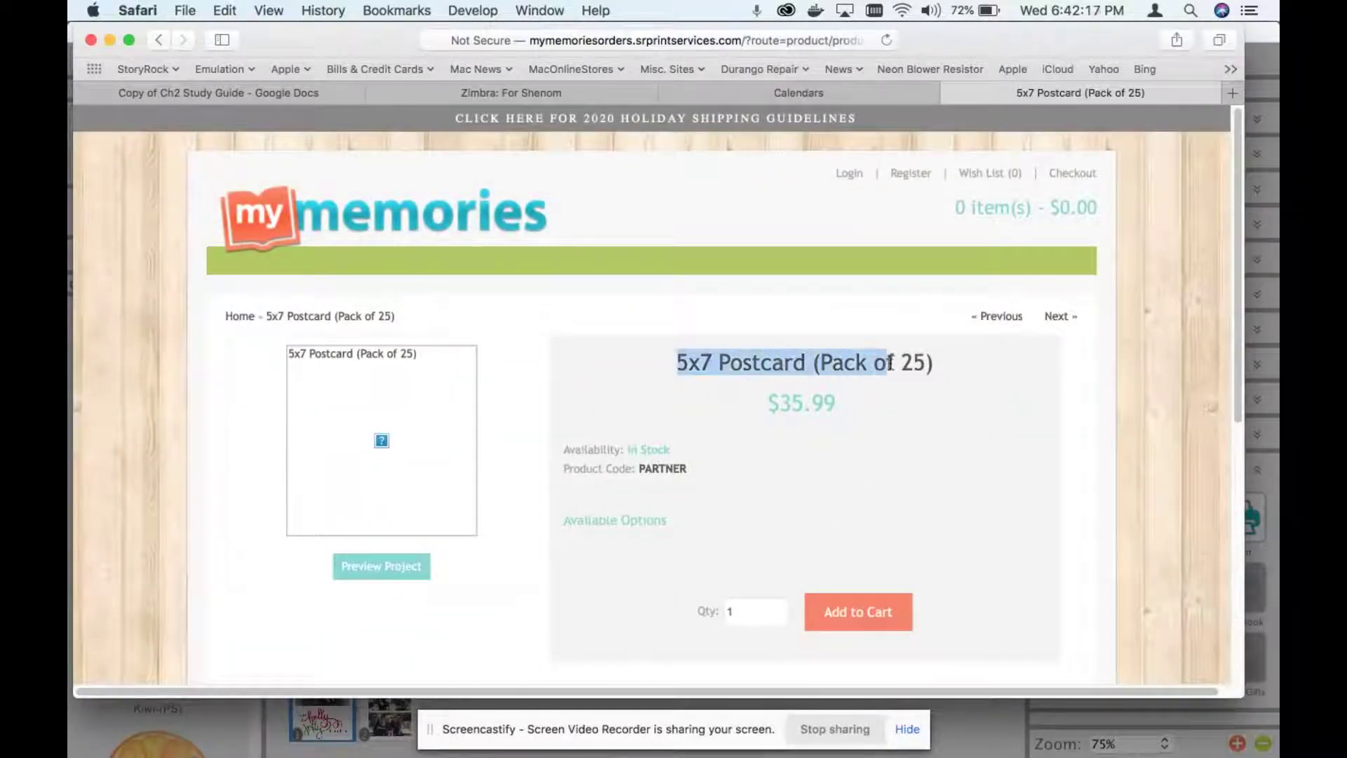
left_click(932, 363)
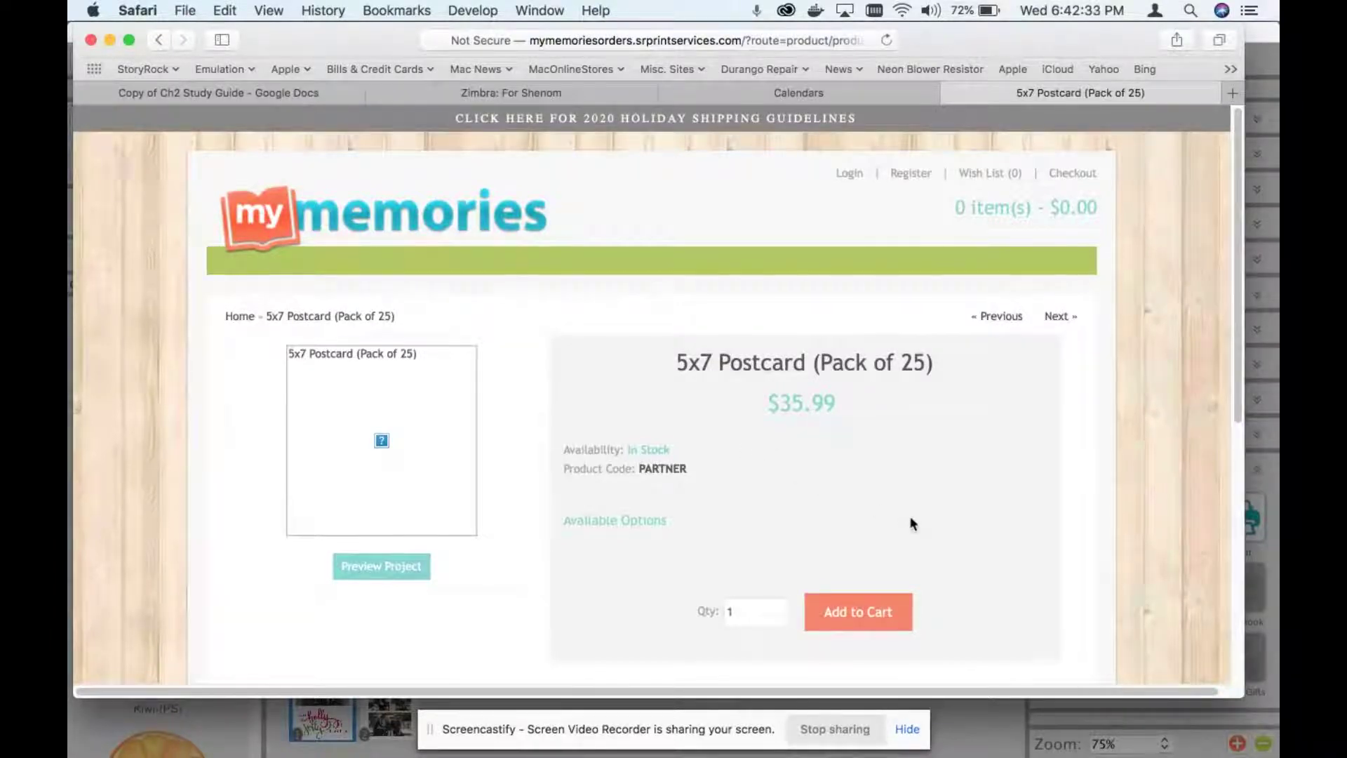
scroll(911, 523, "down", 3)
scroll(911, 524, "down", 3)
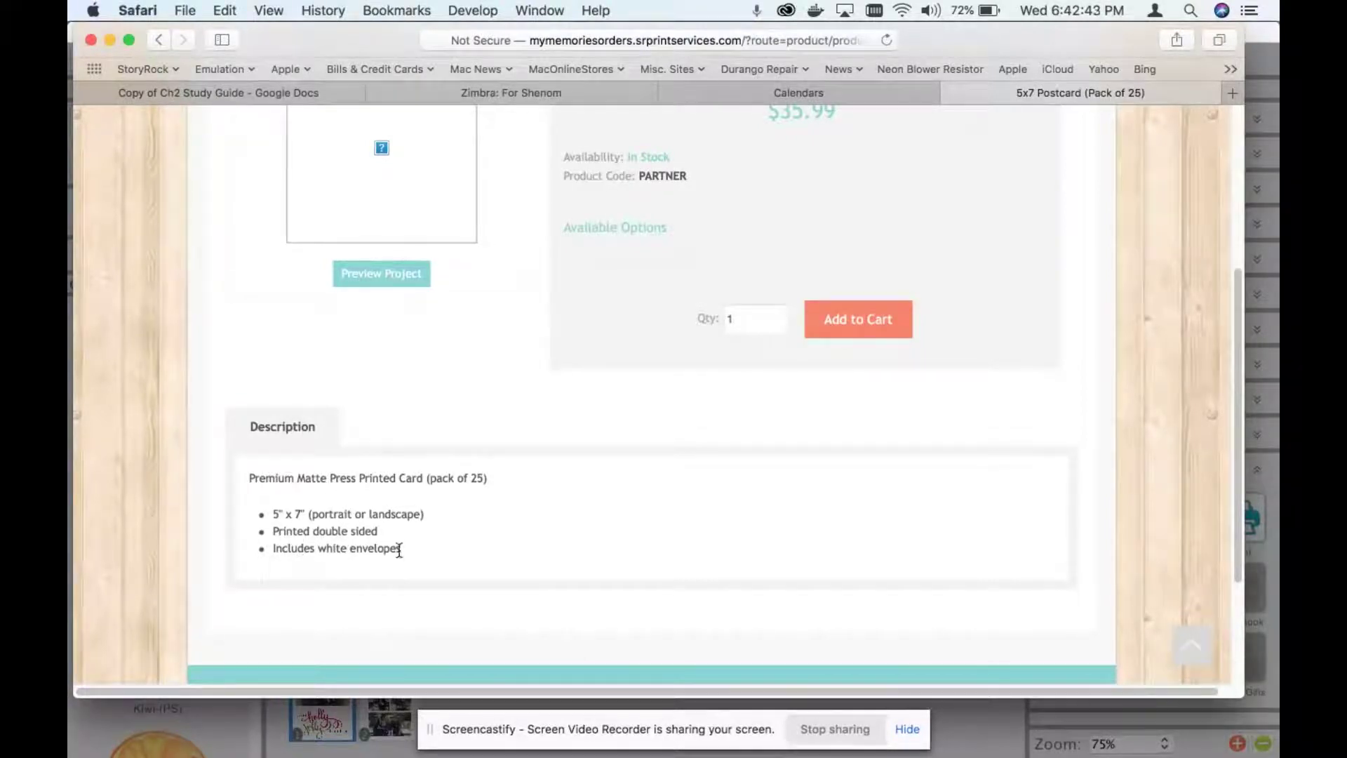
left_click(859, 321)
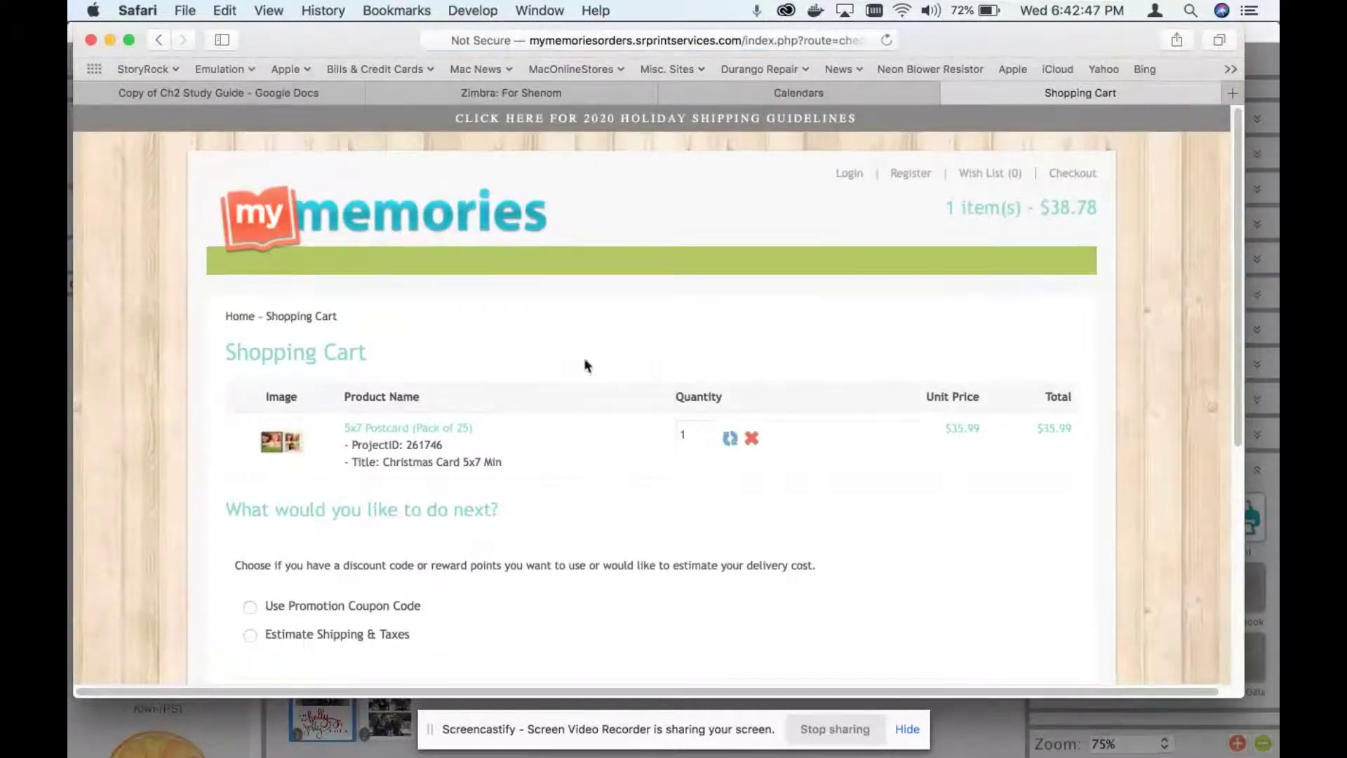
scroll(502, 546, "down", 3)
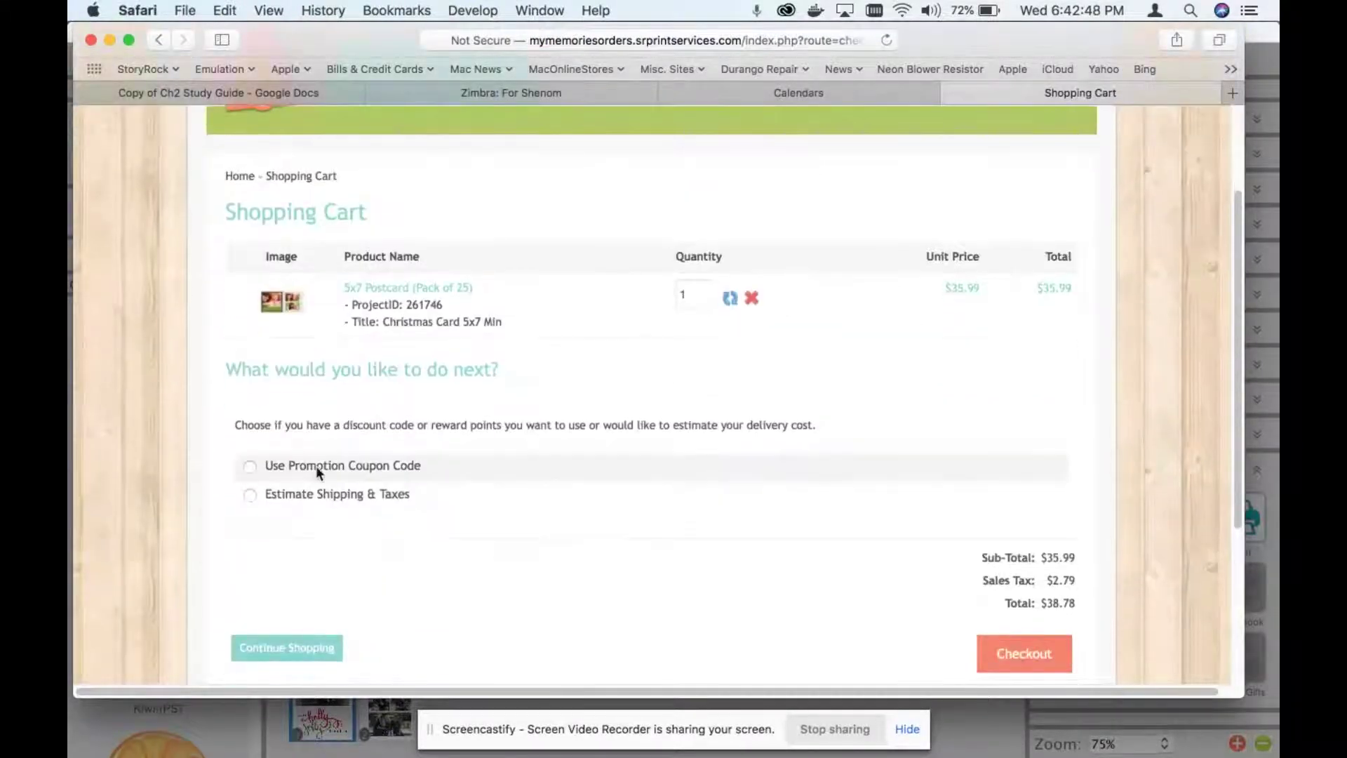
- Go to checkout, logging in as a returning customer without saving the password
left_click(254, 473)
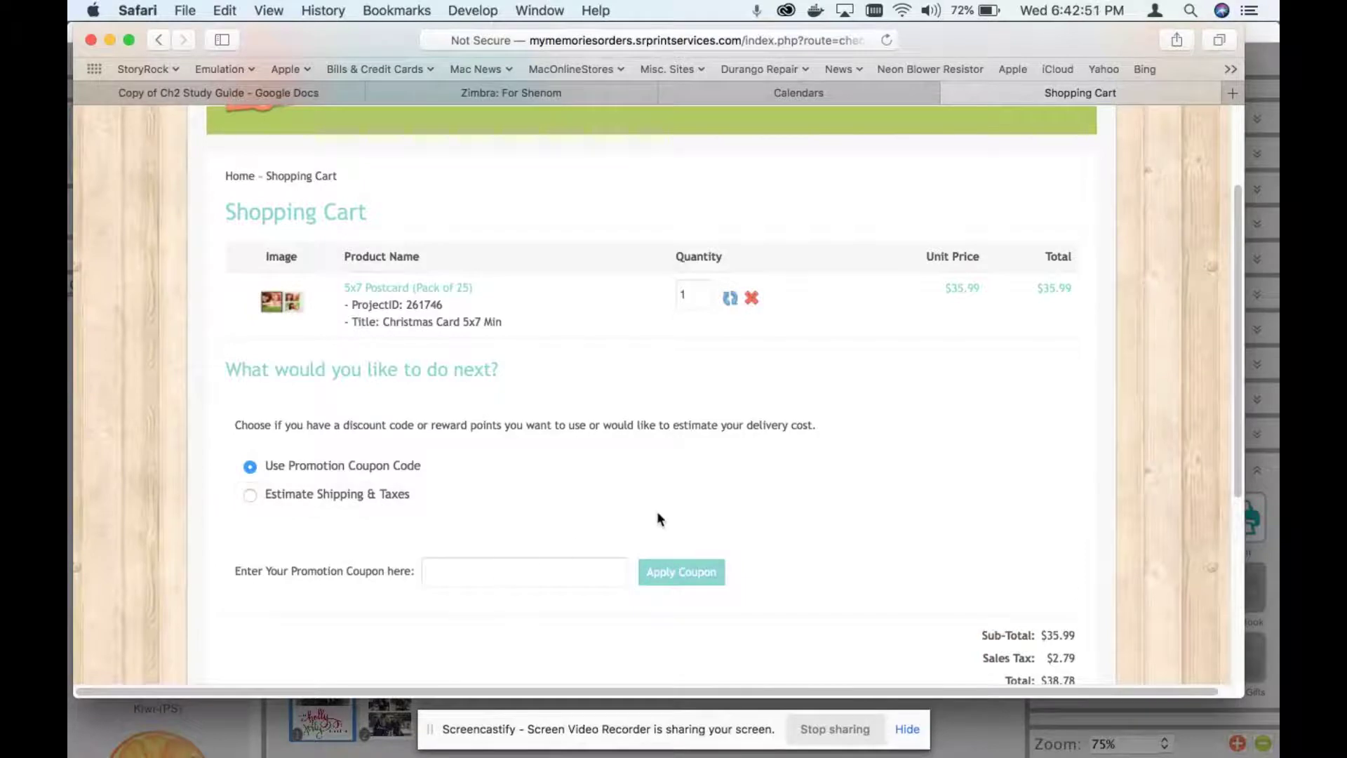
scroll(657, 510, "down", 3)
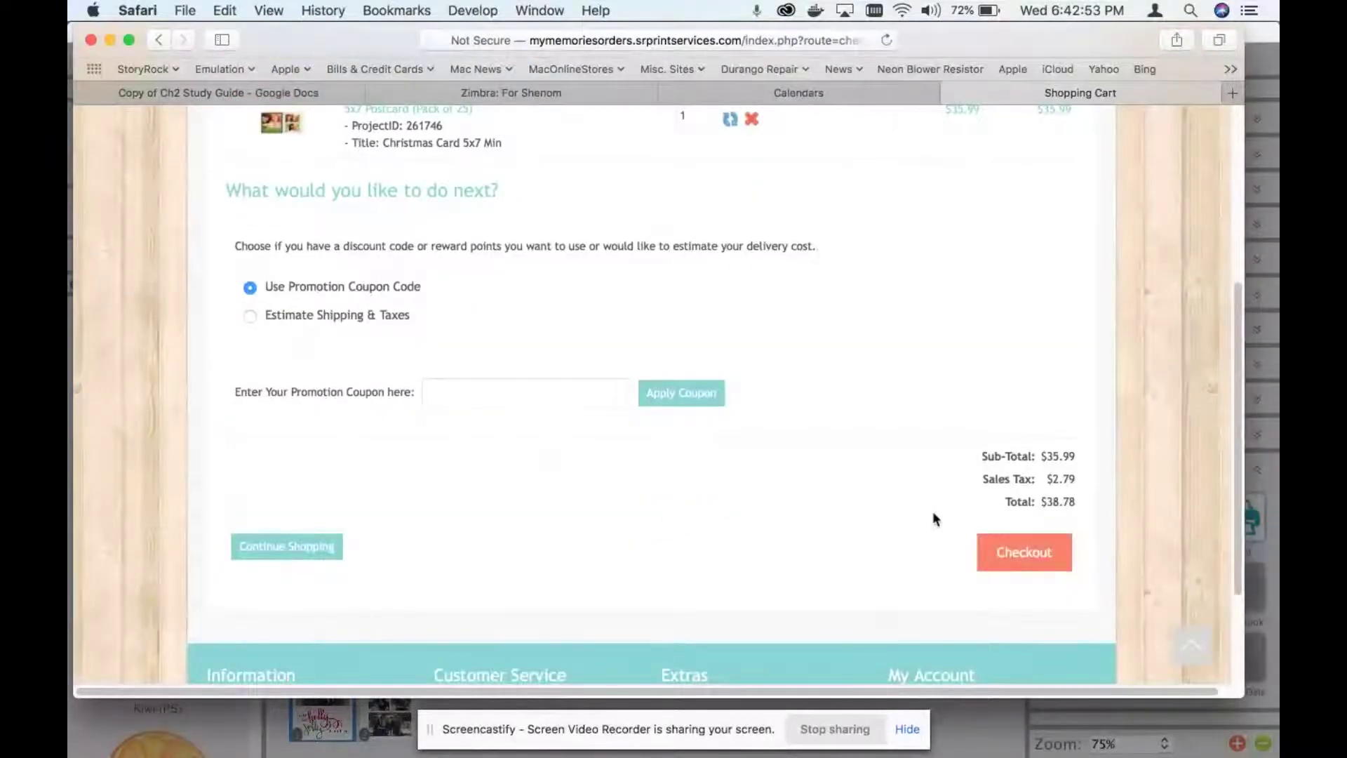
left_click(1032, 553)
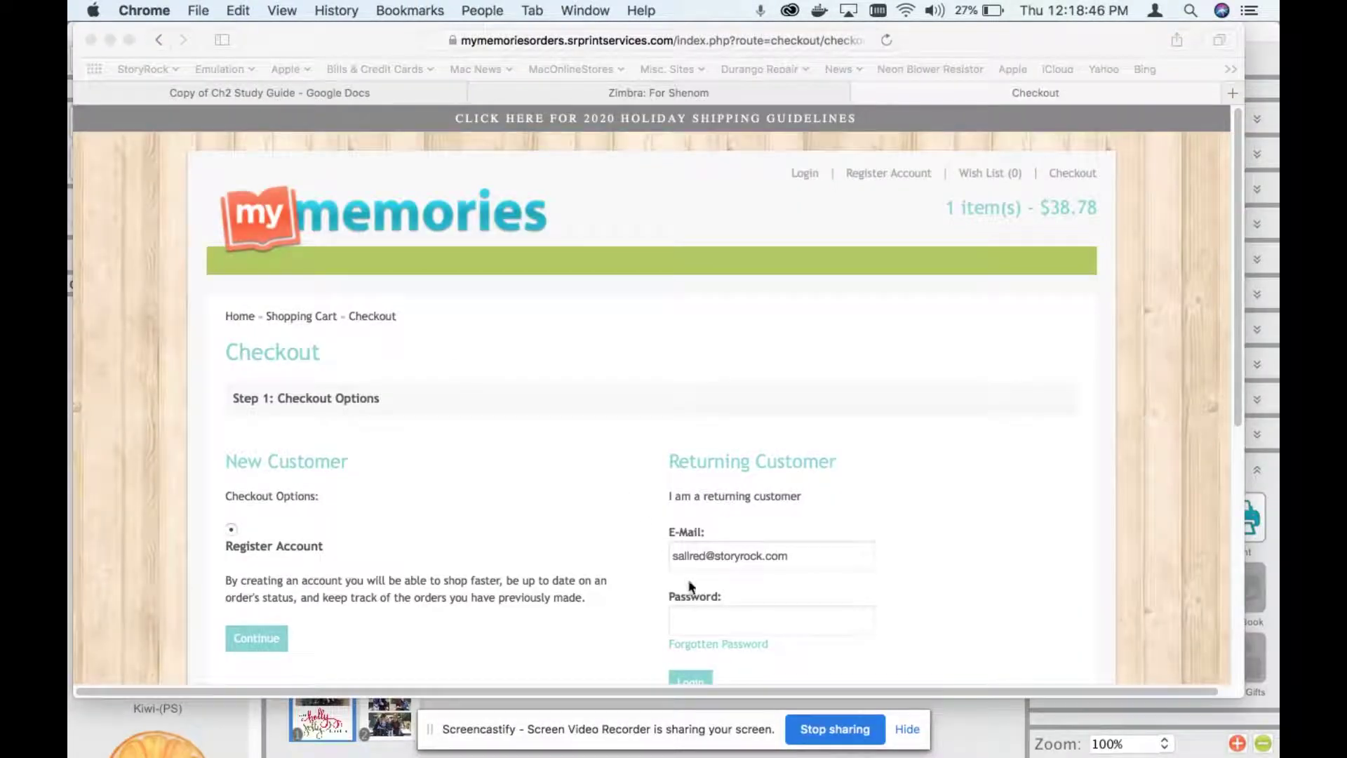
type("••••••")
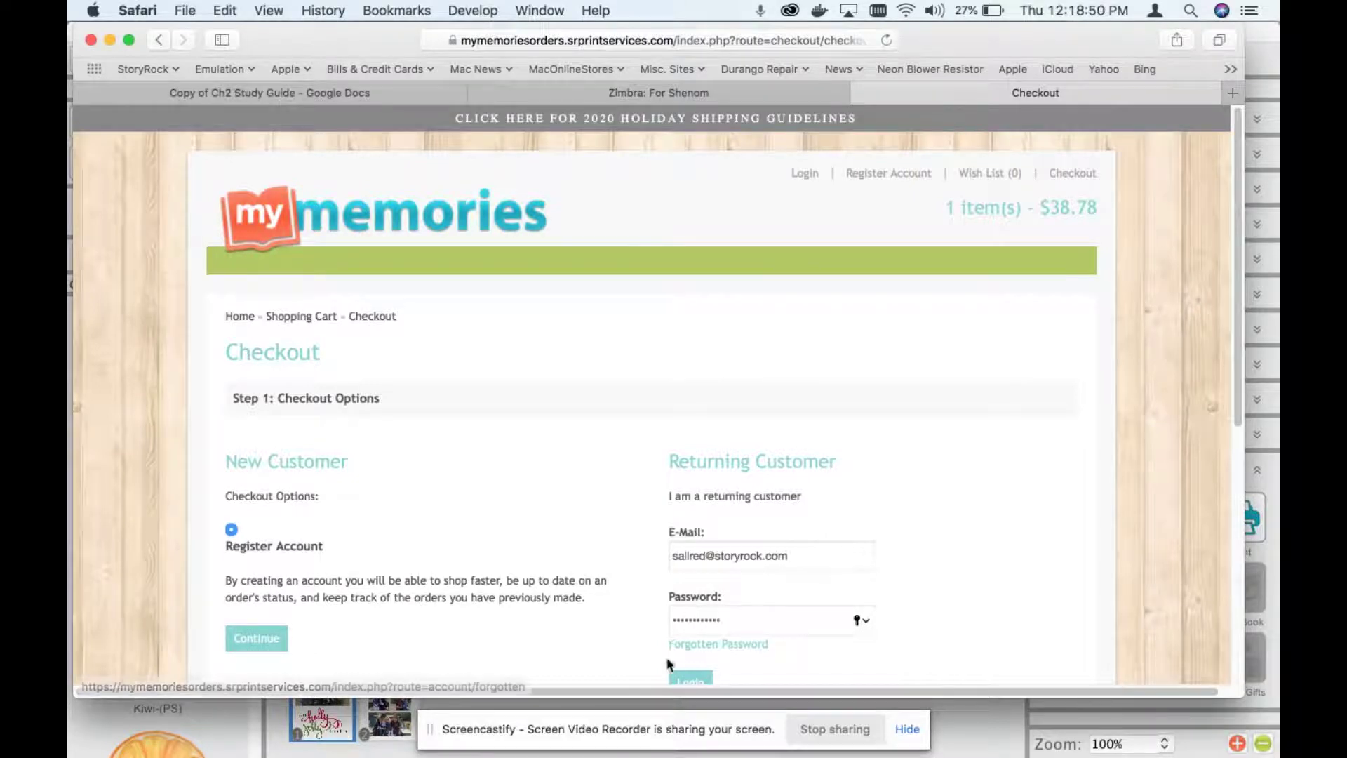
left_click(690, 679)
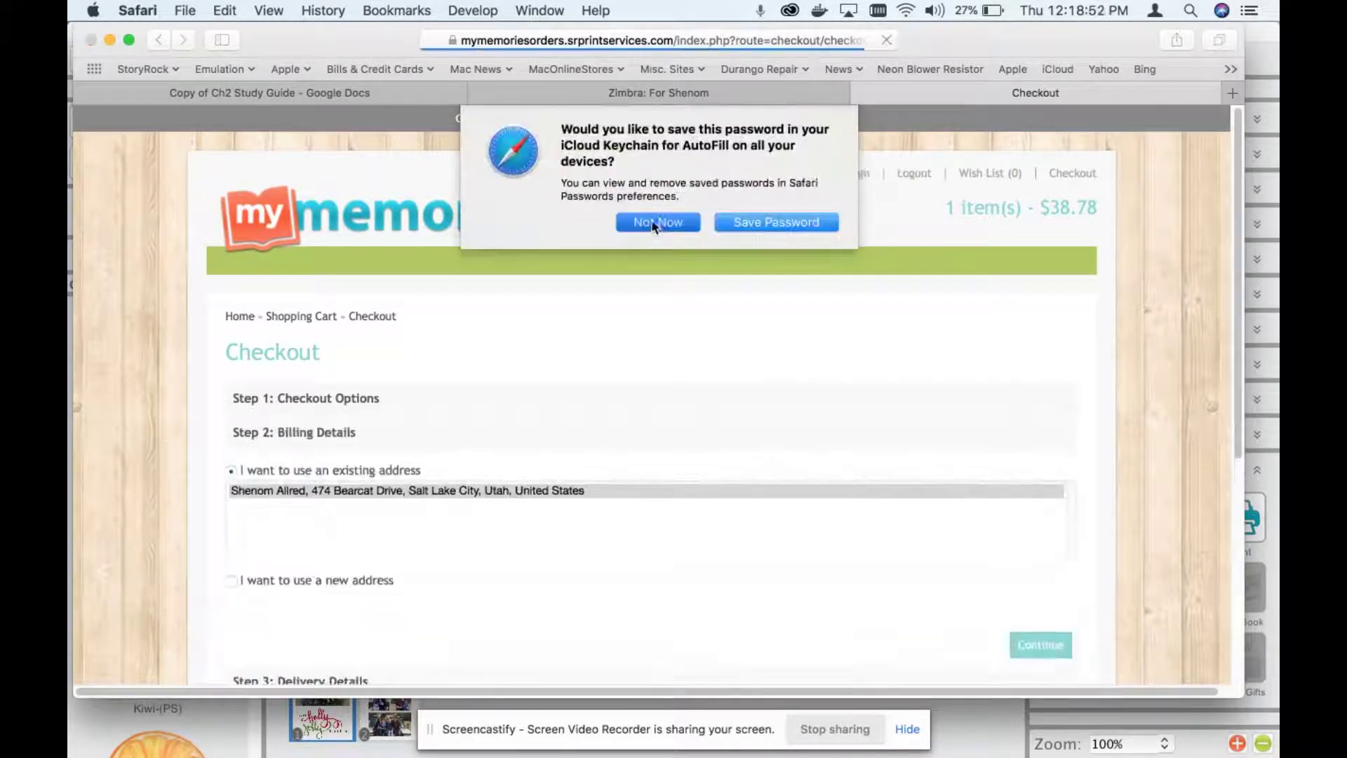
left_click(661, 222)
scroll(799, 427, "down", 5)
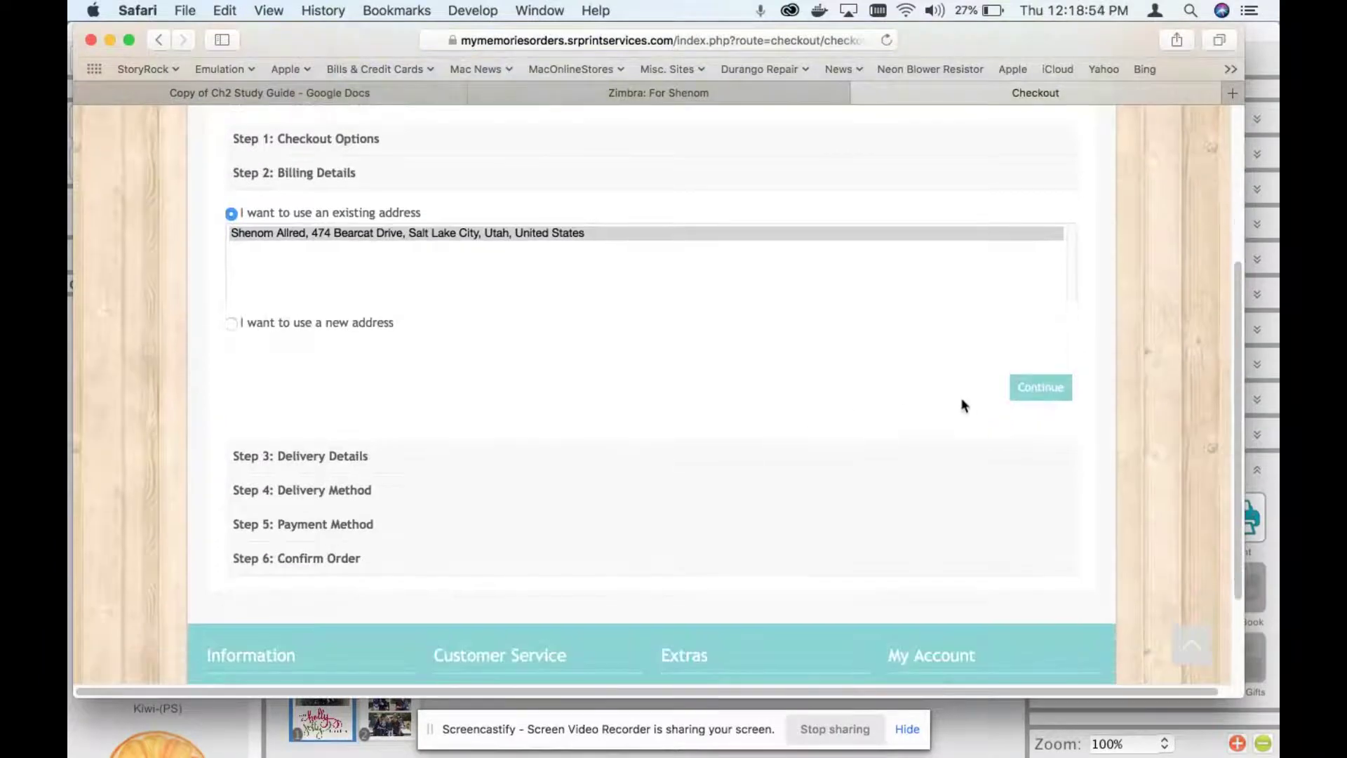
- Use the existing billing and delivery addresses, Priority Mail shipping, and credit/debit card payment
left_click(1039, 389)
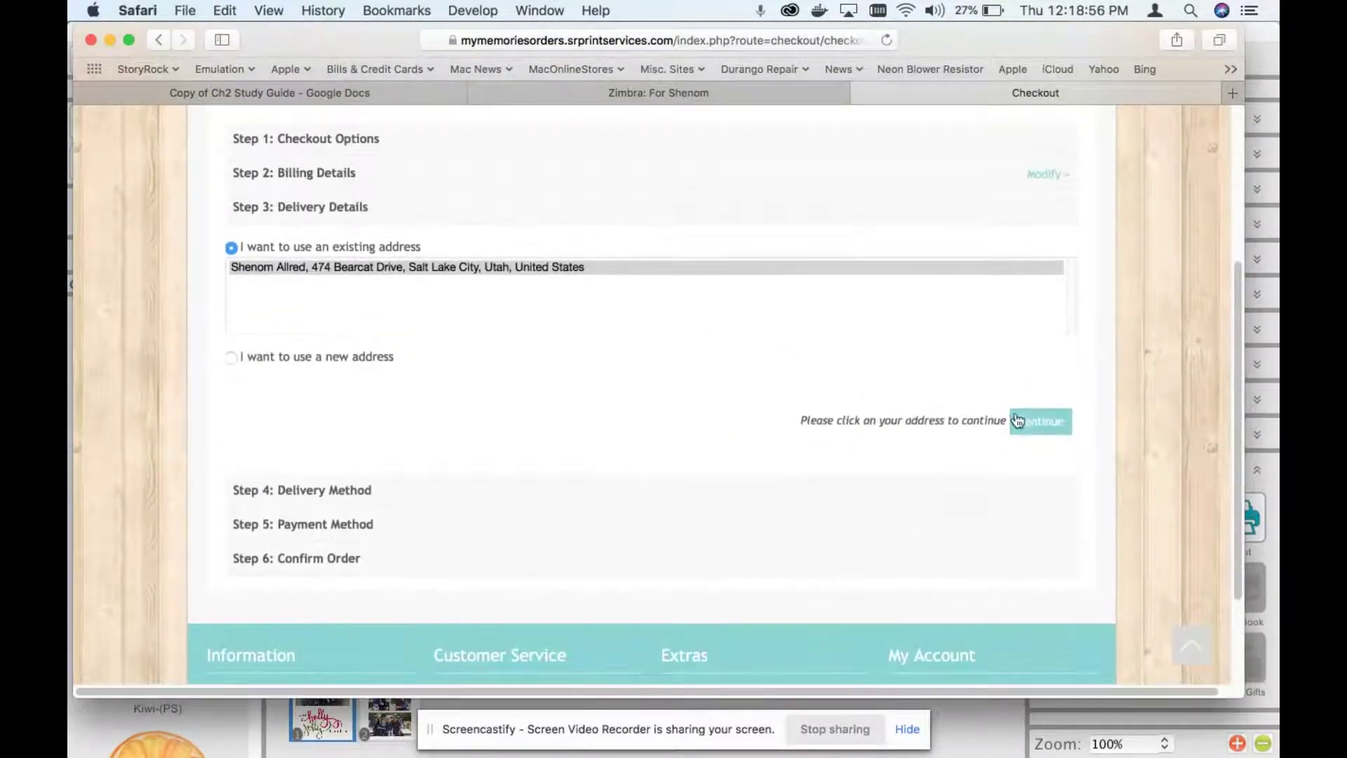
left_click(1016, 421)
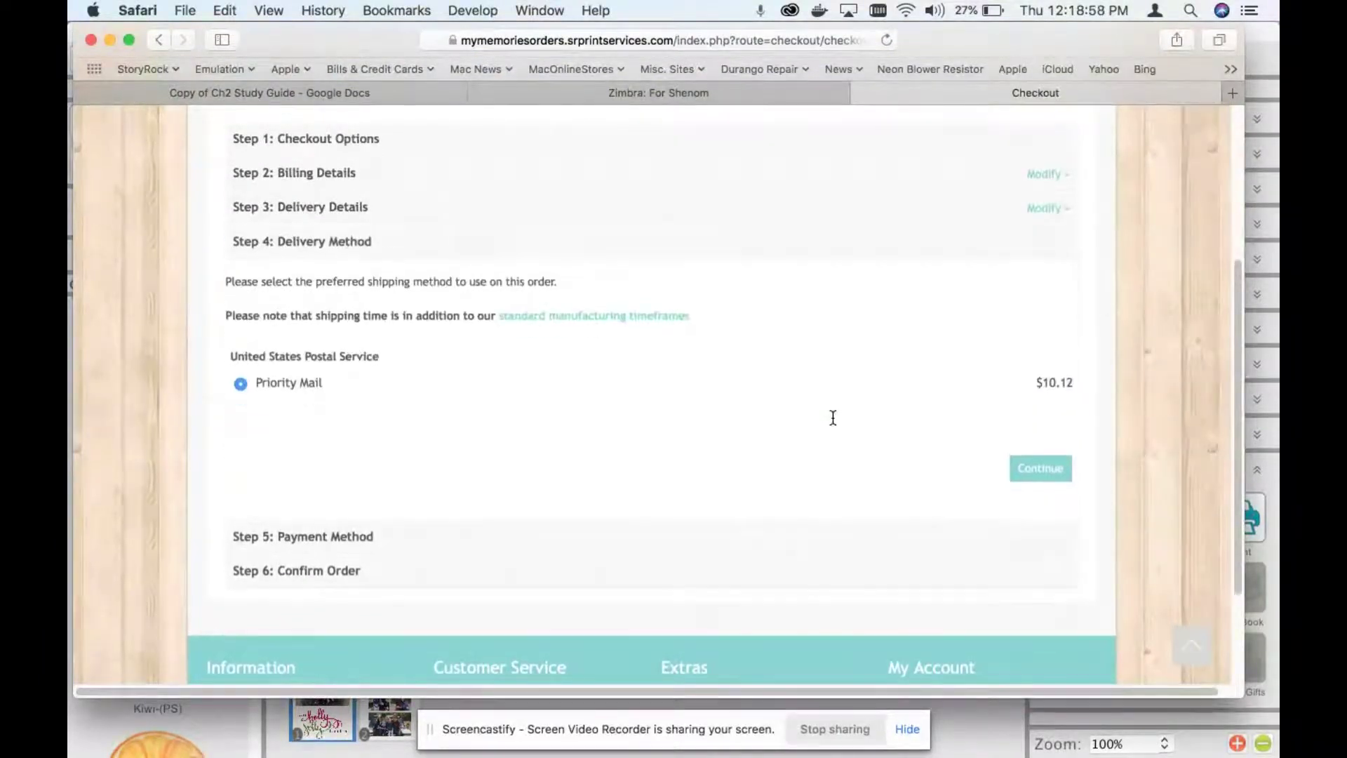
left_click(1031, 474)
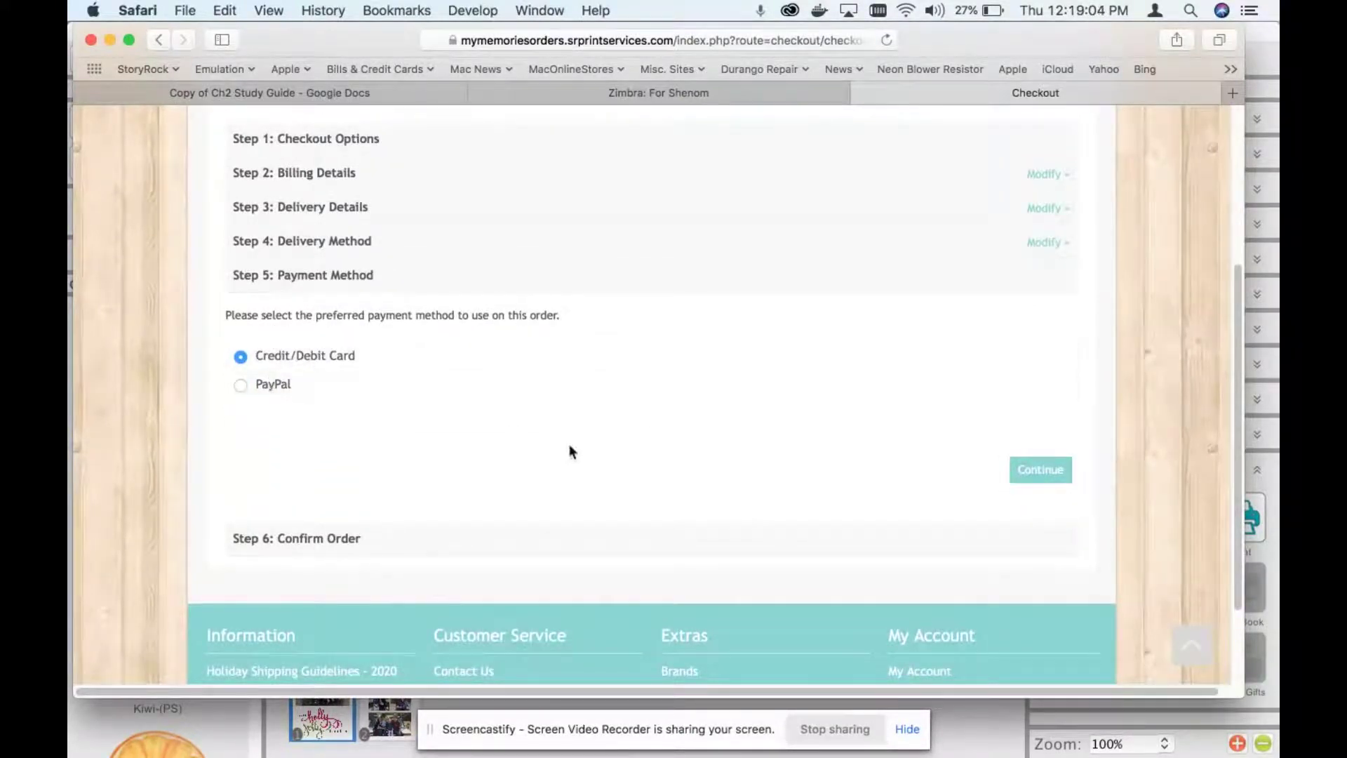
left_click(1049, 475)
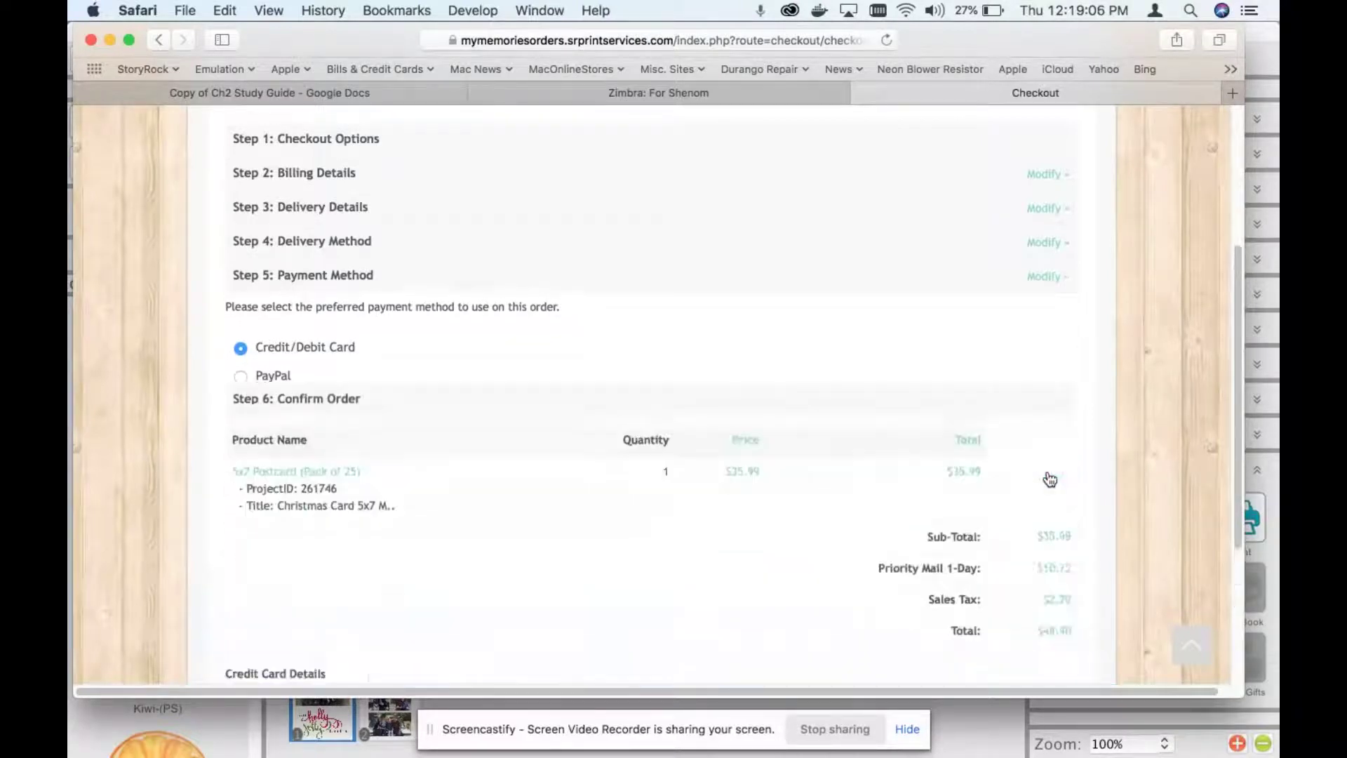